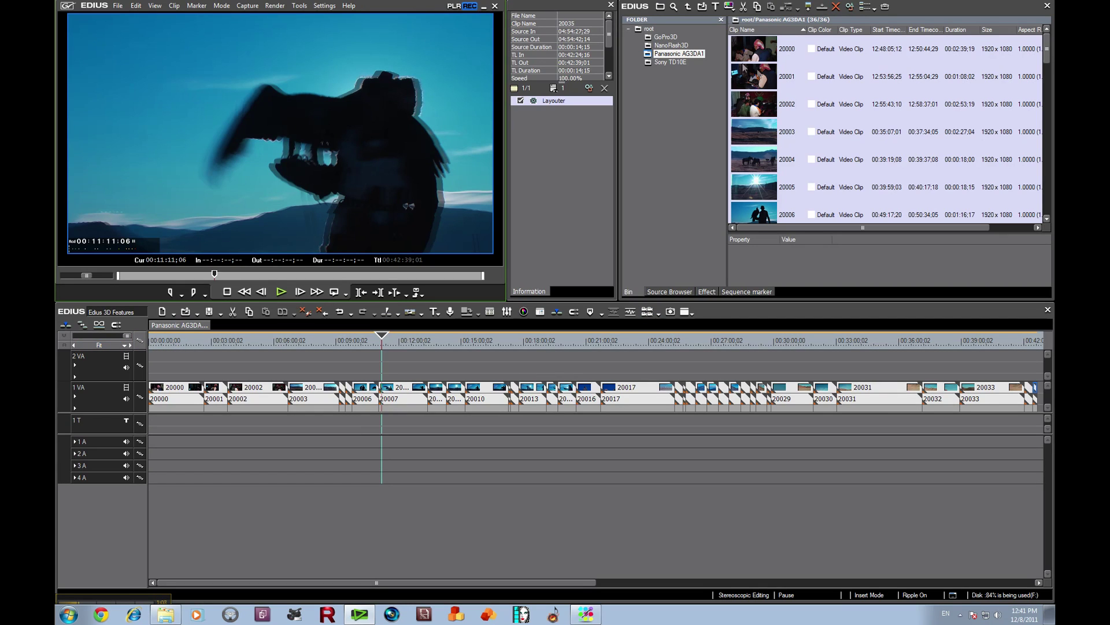
# Step: Show the Sony TD10E folder in the bin, which holds 0 clips
pyautogui.click(669, 62)
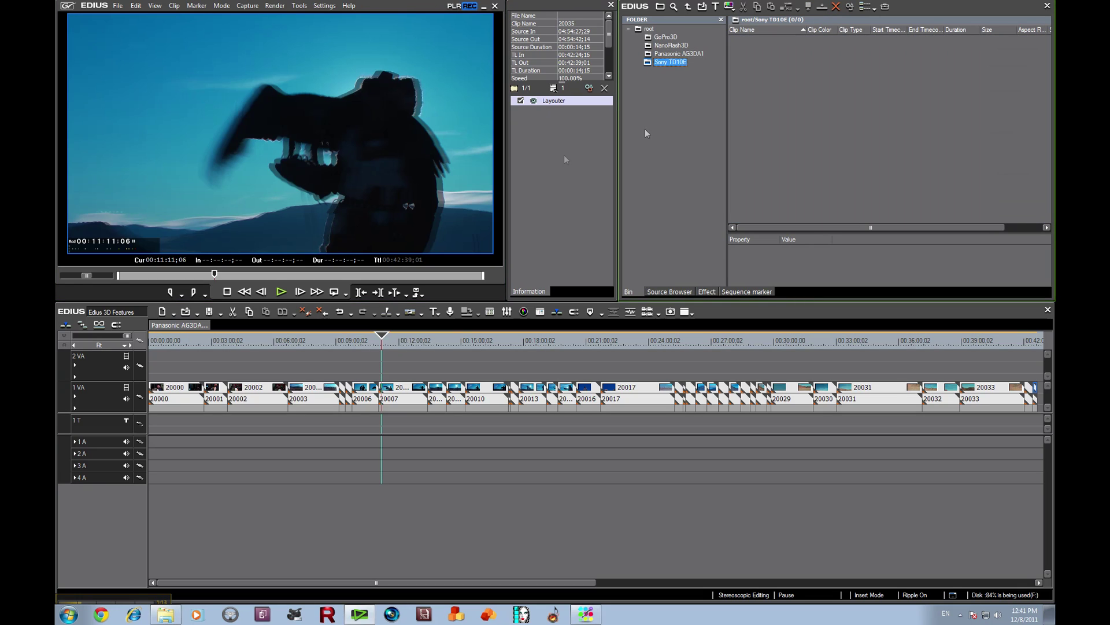
# Step: Create a new sequence, rename it Sony in Sequence Settings, and move it into the root bin folder
pyautogui.click(117, 6)
pyautogui.moveTo(117, 23)
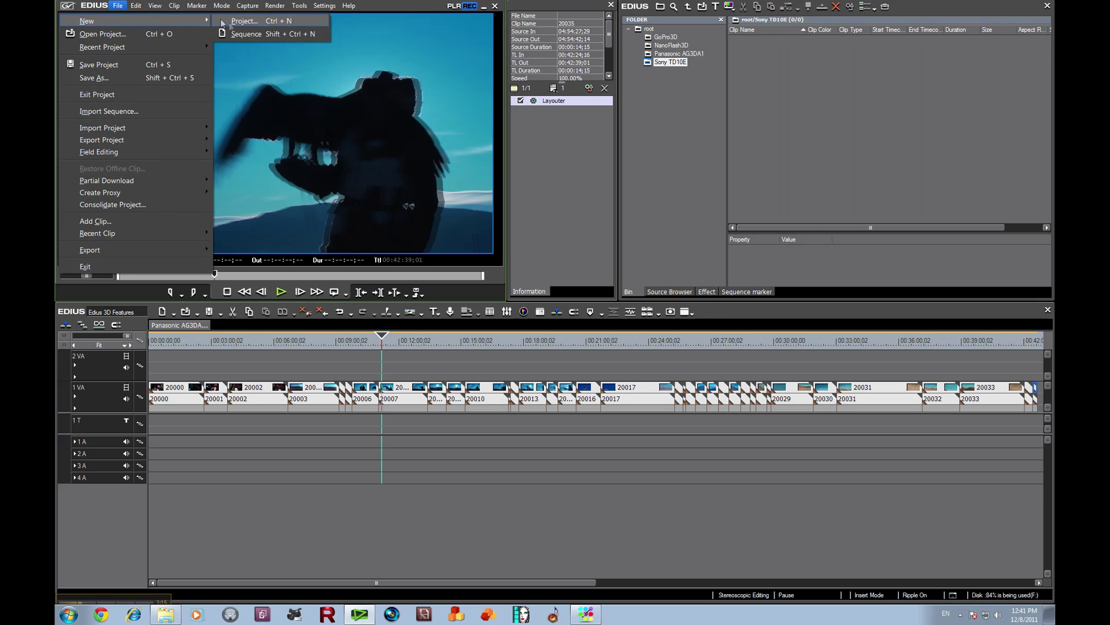
pyautogui.click(229, 35)
pyautogui.rightClick(227, 325)
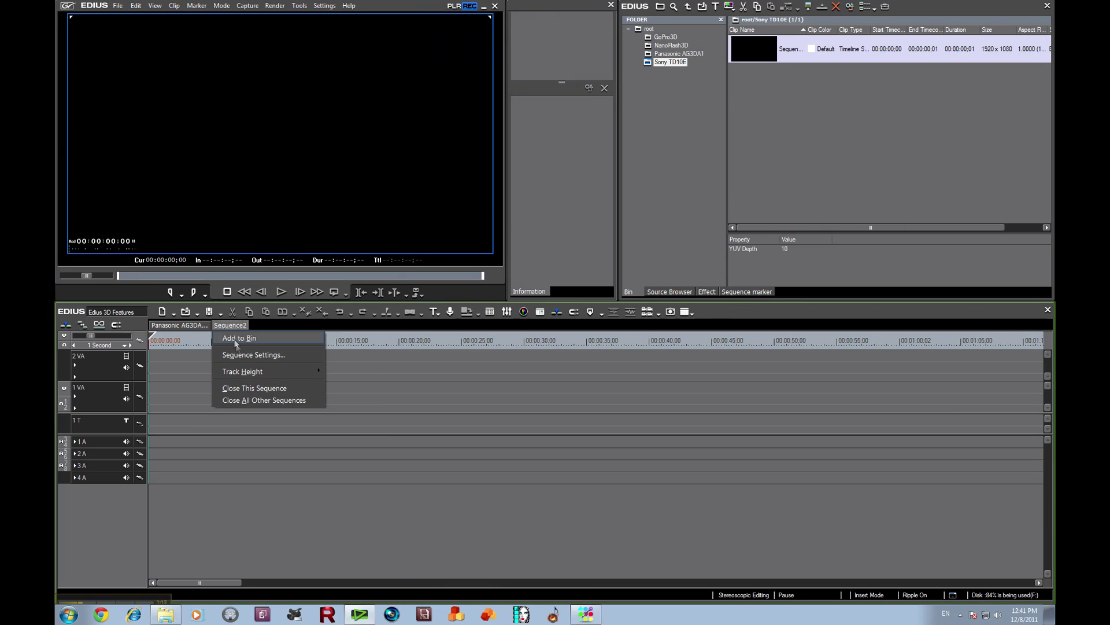
pyautogui.click(236, 354)
pyautogui.write('Sony')
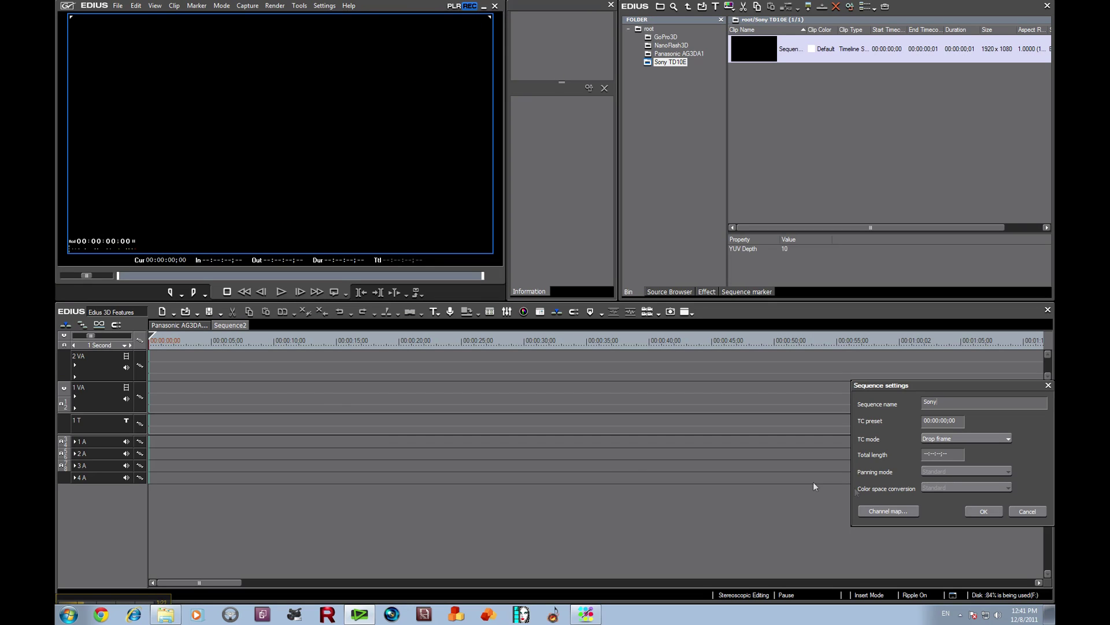
pyautogui.click(990, 510)
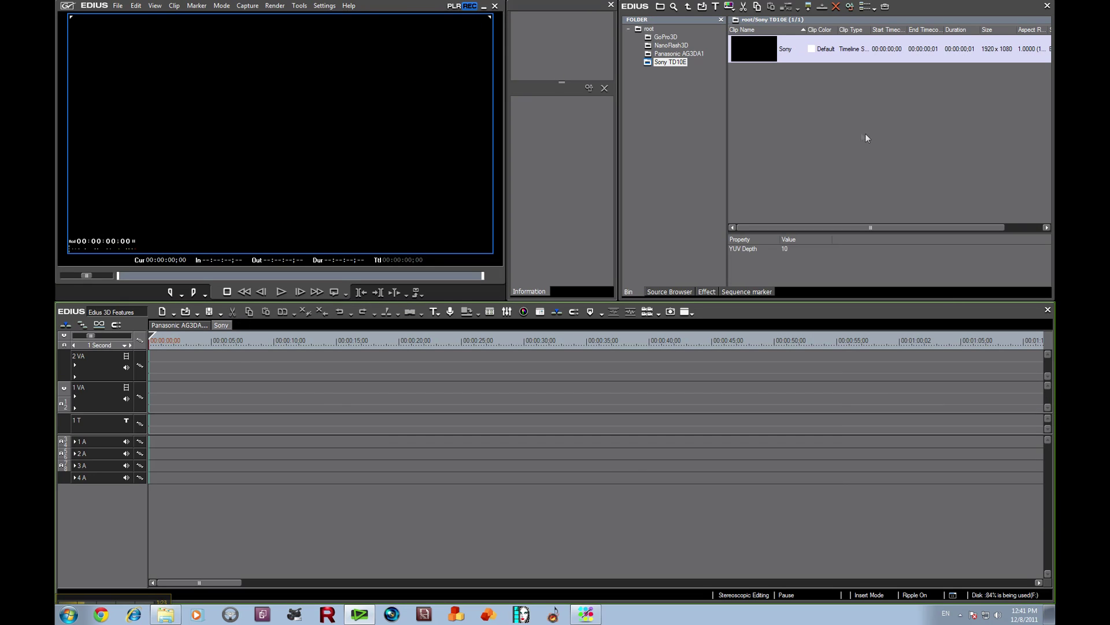
pyautogui.moveTo(764, 51); pyautogui.dragTo(649, 30)
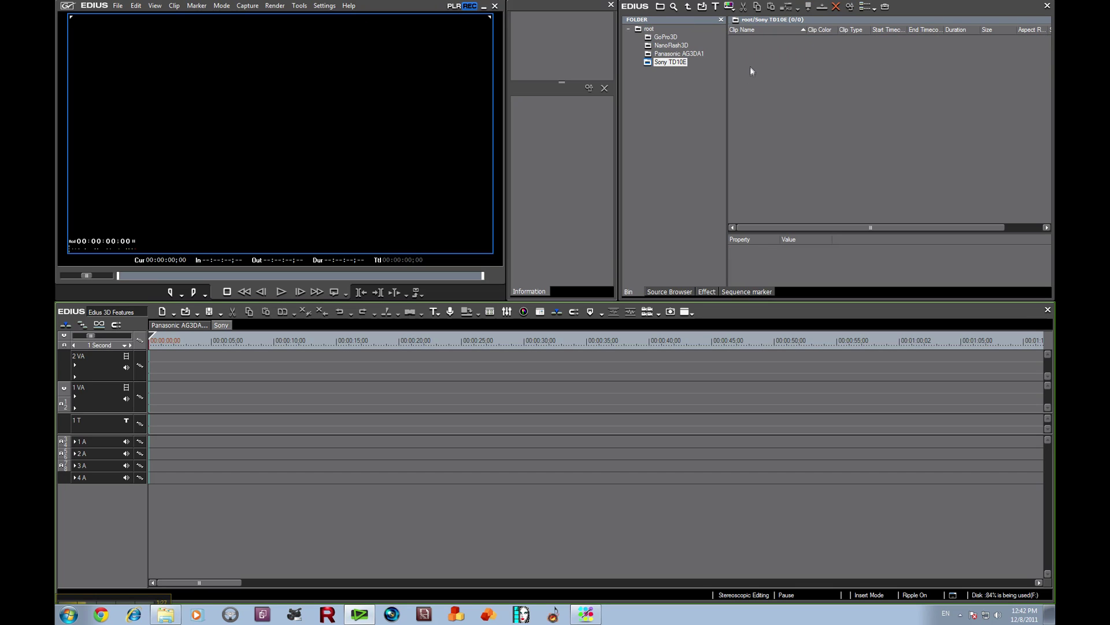
pyautogui.rightClick(750, 68)
# Step: Import all 31 .m2ts clips from DAY 7 > Sony > 11-18-2011 into the Sony TD10E bin
pyautogui.click(787, 94)
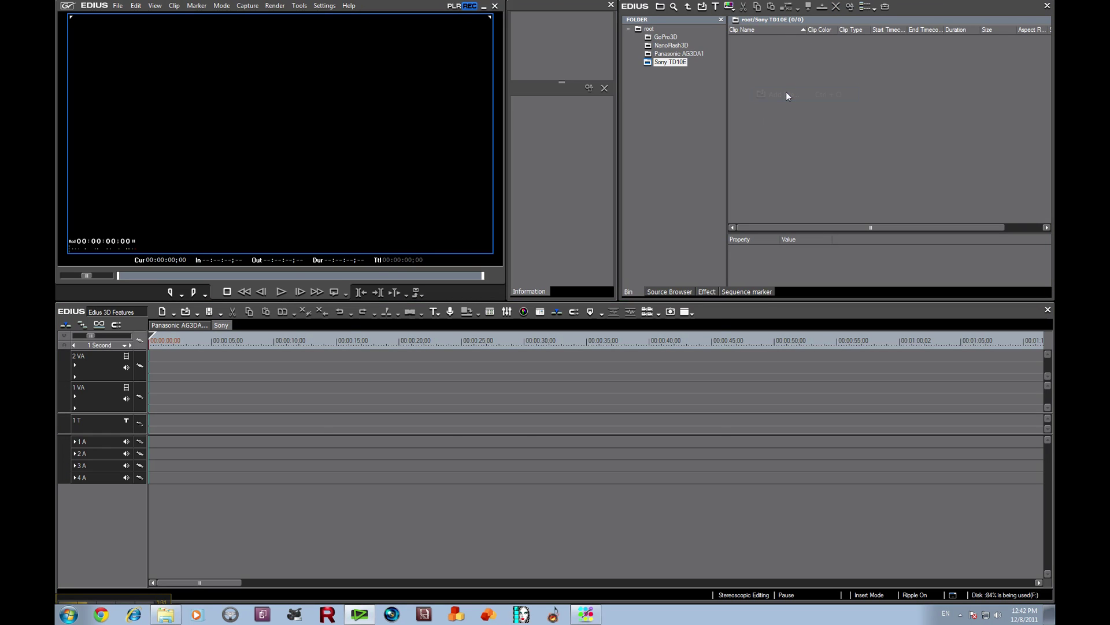
pyautogui.click(486, 109)
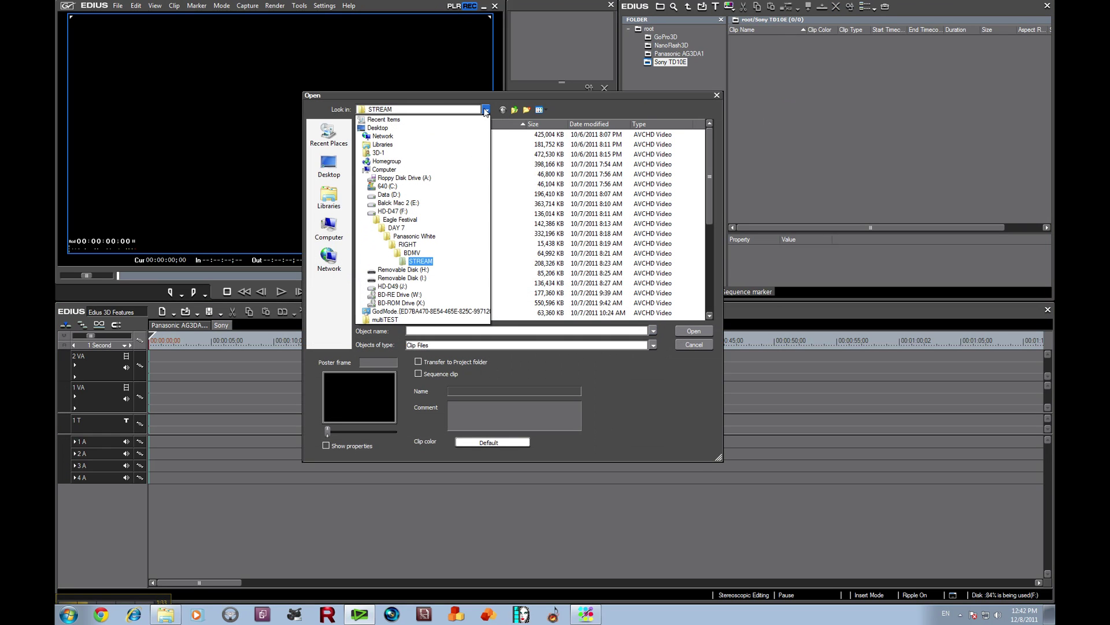
pyautogui.click(424, 229)
pyautogui.doubleClick(377, 165)
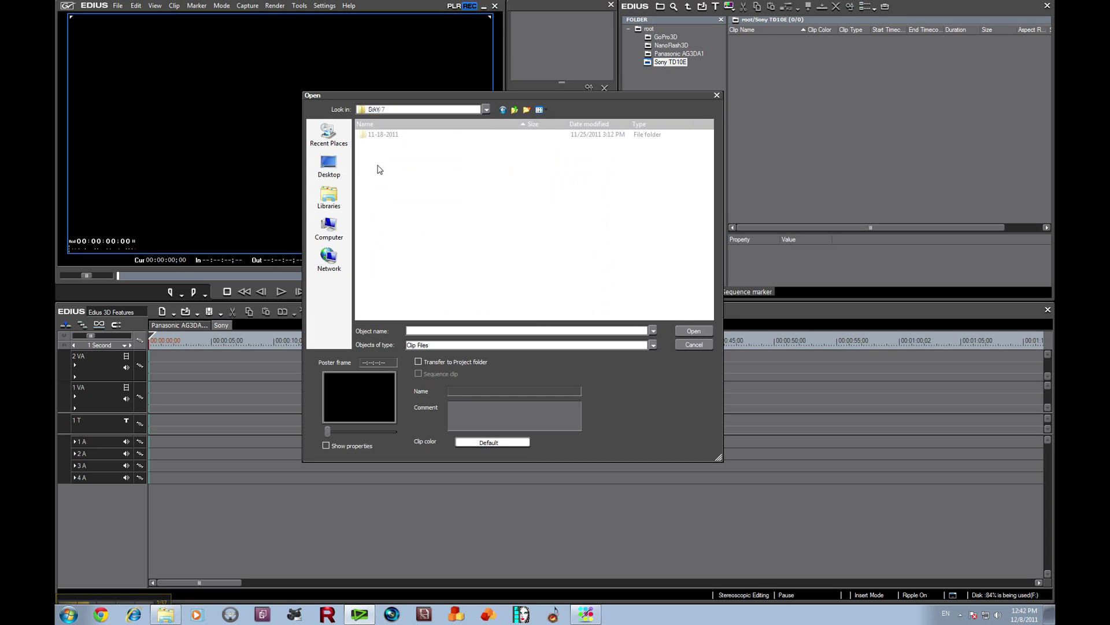
pyautogui.doubleClick(383, 134)
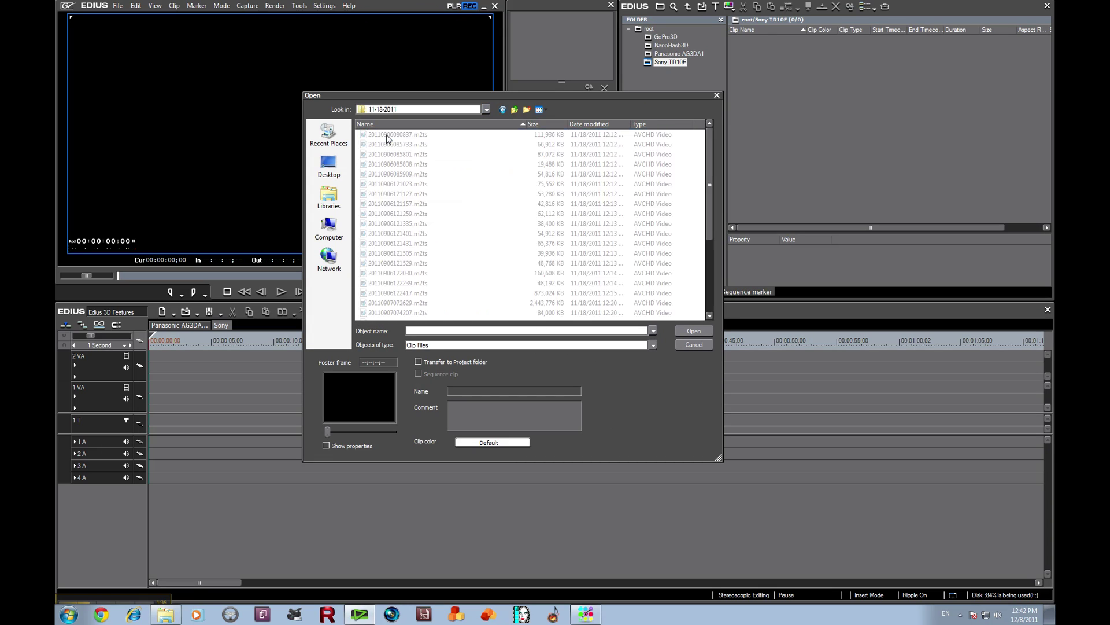
pyautogui.click(387, 134)
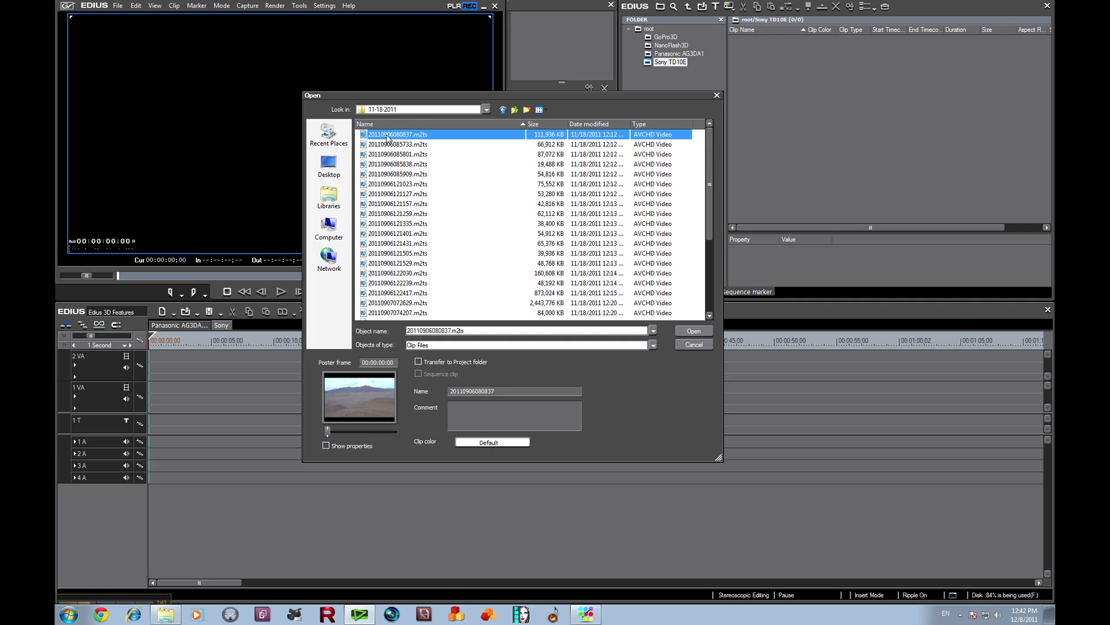
pyautogui.hotkey('ctrl', 'a')
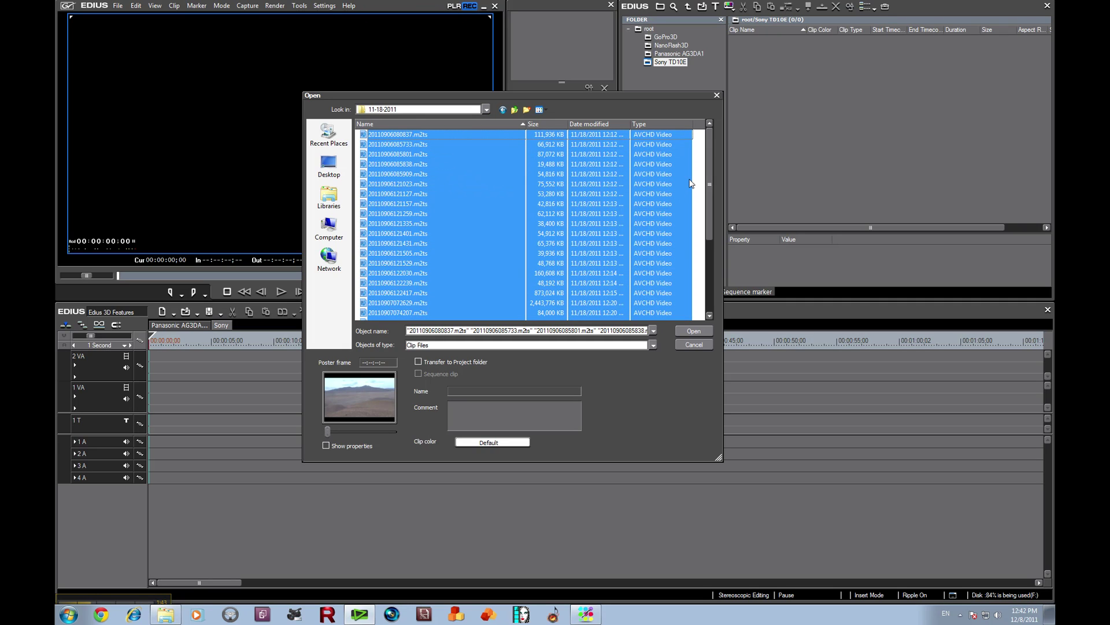
pyautogui.click(693, 331)
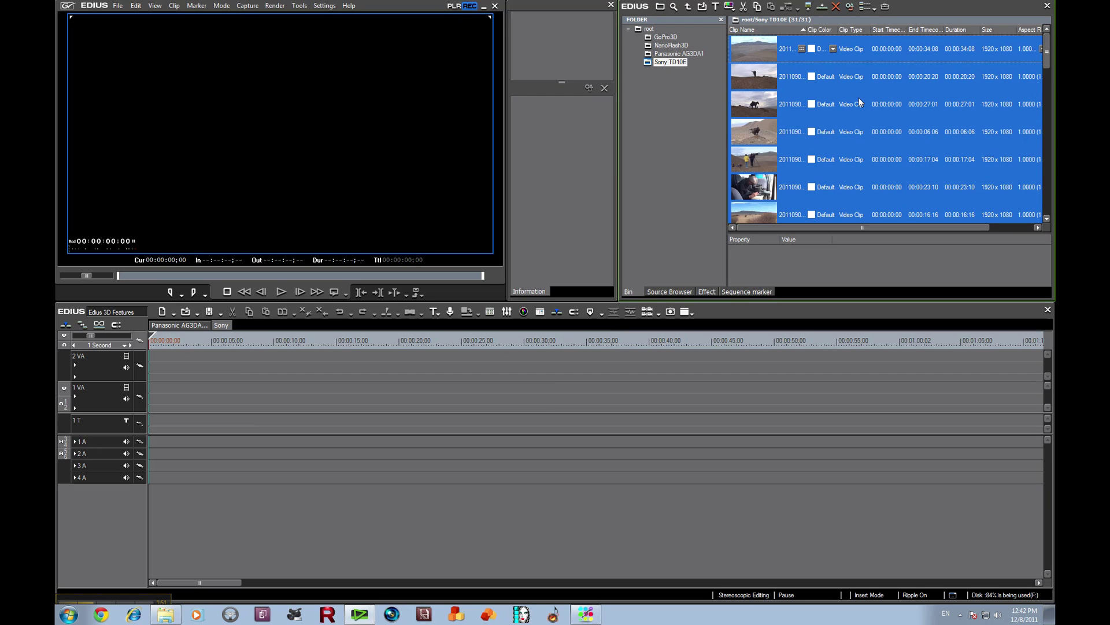
# Step: Widen the Clip Name and Stereoscopic columns so full names and the Enable setting show
pyautogui.moveTo(807, 31); pyautogui.dragTo(836, 29)
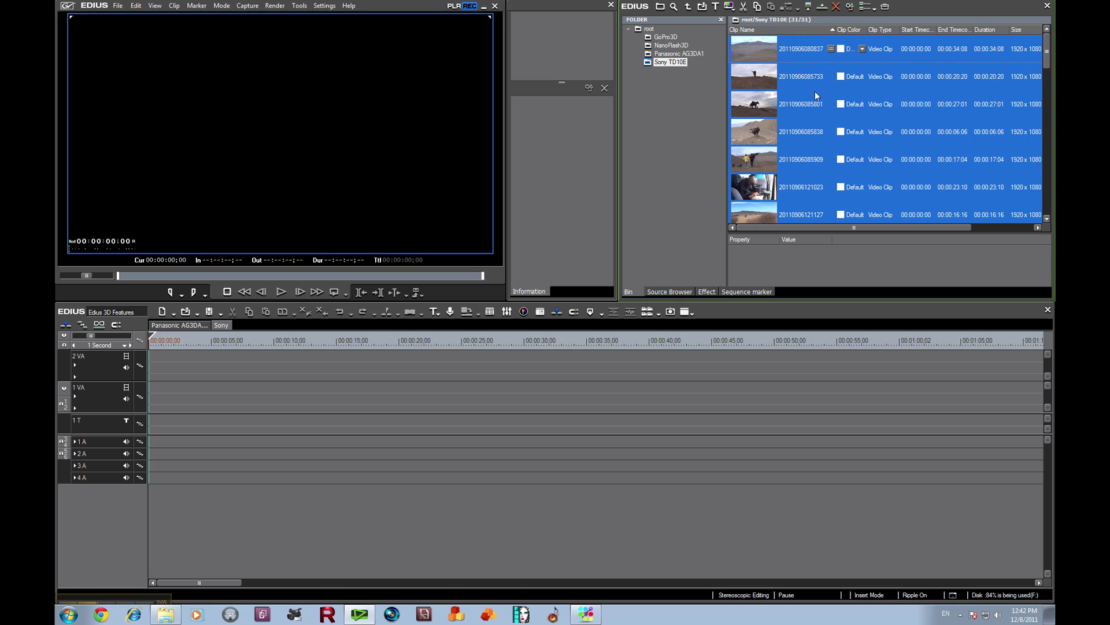
pyautogui.moveTo(823, 229); pyautogui.dragTo(896, 229)
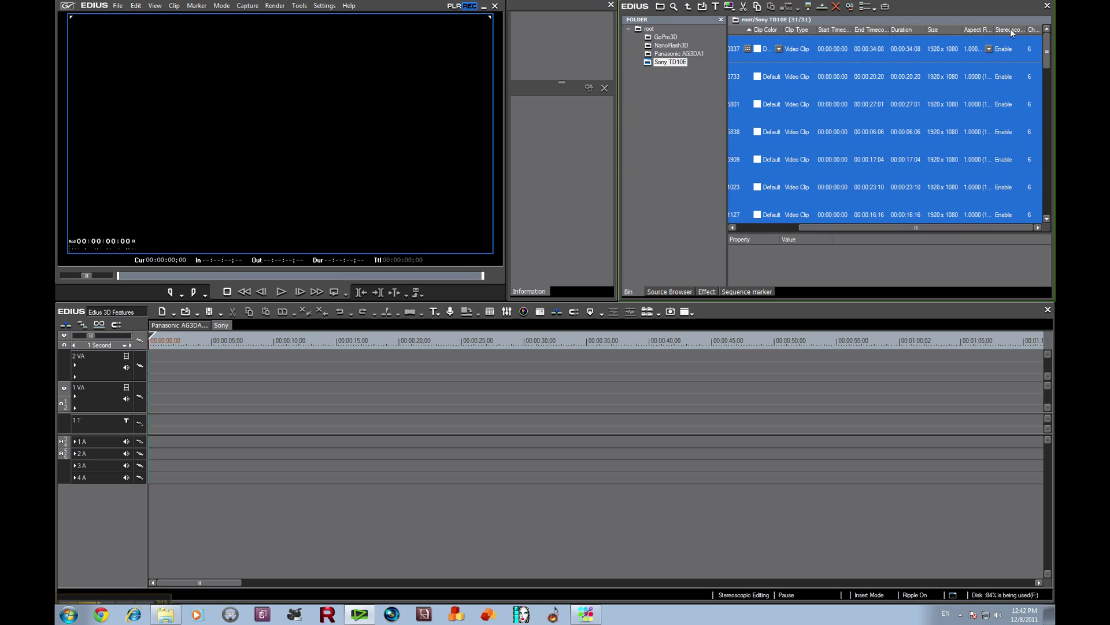
pyautogui.moveTo(1024, 29); pyautogui.dragTo(1030, 29)
pyautogui.moveTo(892, 229); pyautogui.dragTo(819, 232)
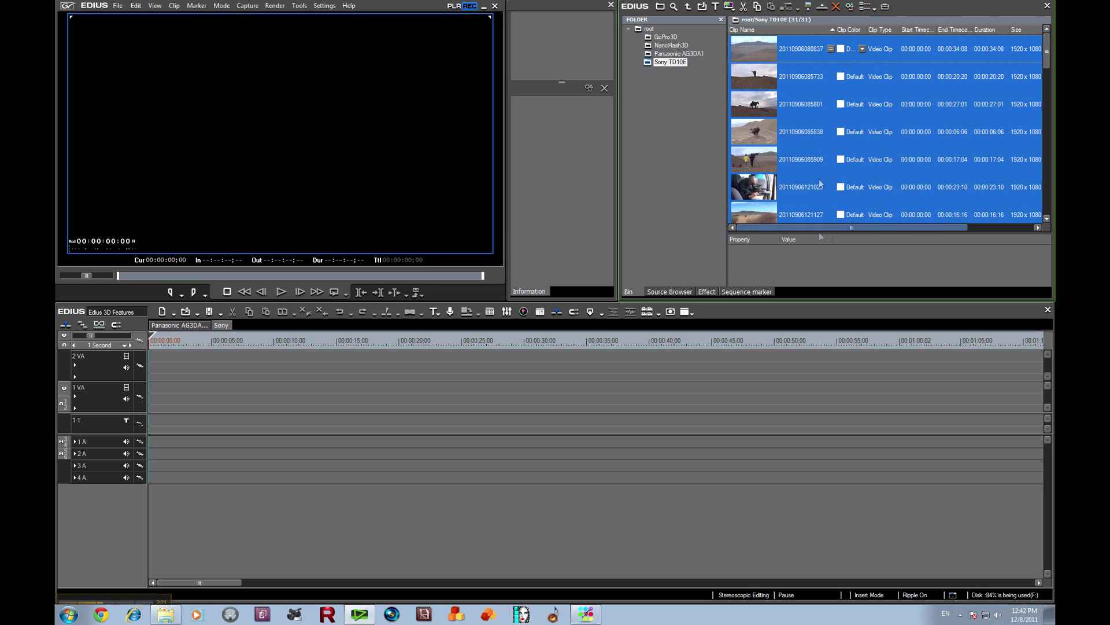
# Step: Add the Sony clips to the Sony sequence timeline (00:32:36:08), then fit and play it to check
pyautogui.click(822, 8)
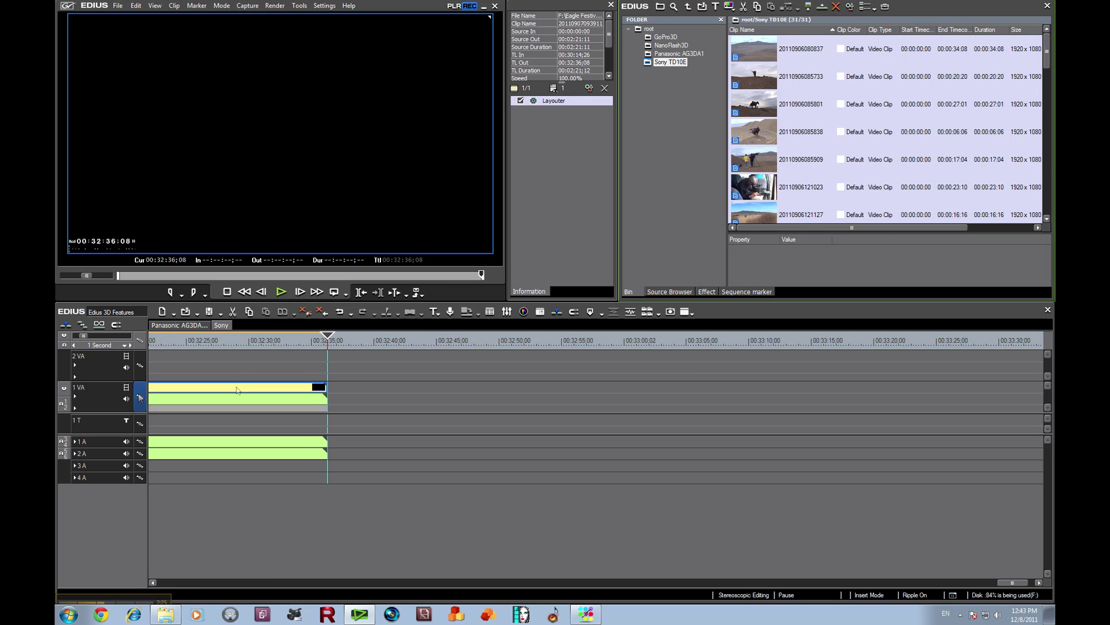
pyautogui.hotkey('ctrl', '0')
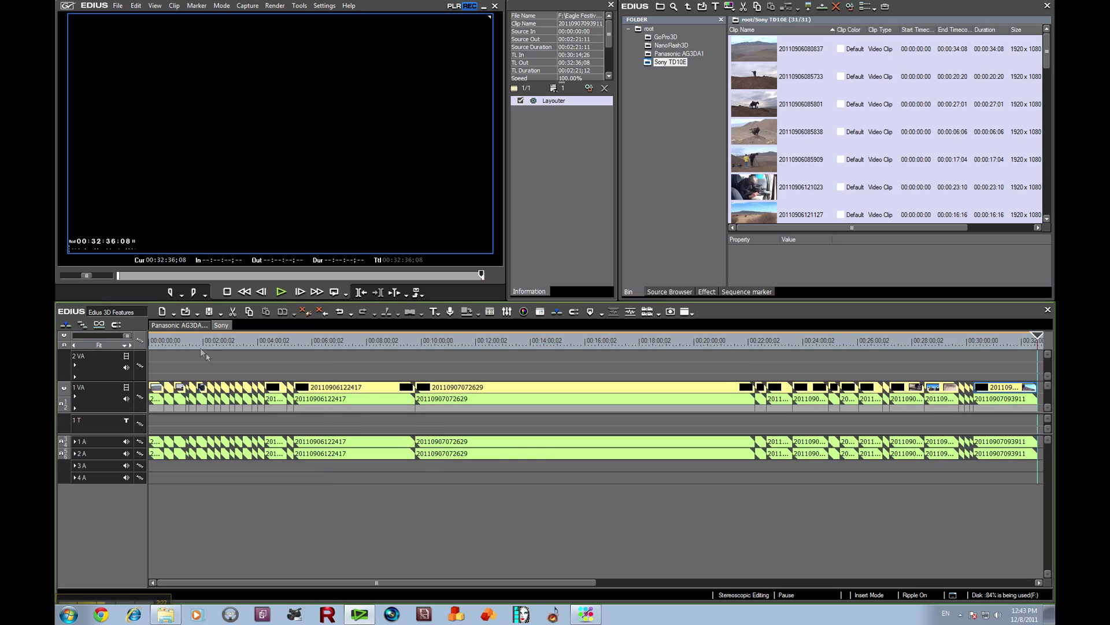
pyautogui.moveTo(190, 343); pyautogui.dragTo(335, 346)
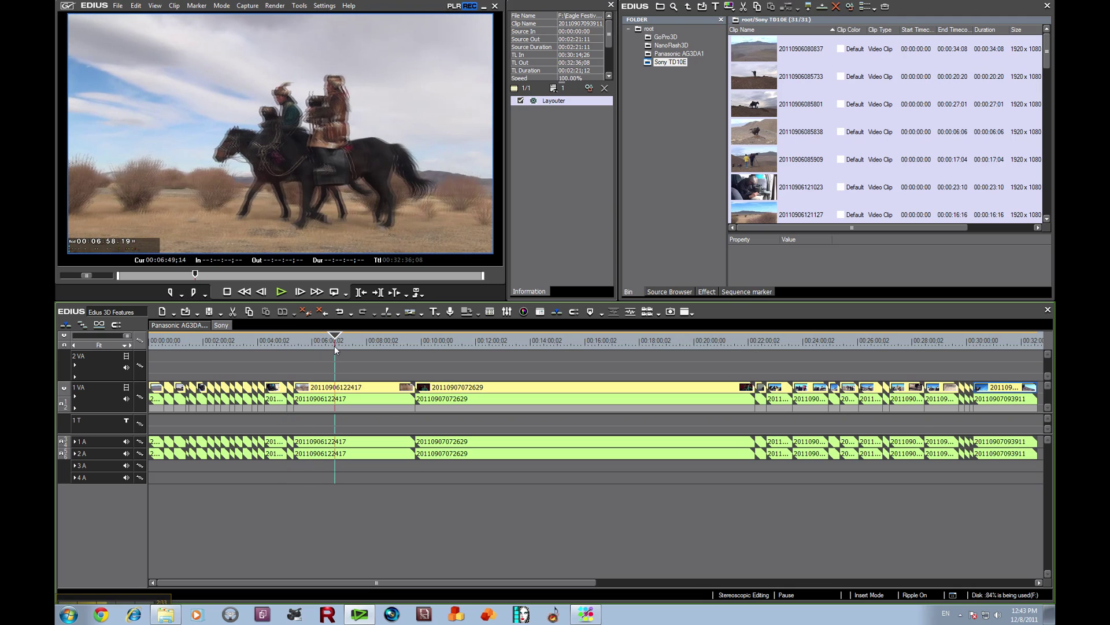
pyautogui.click(281, 292)
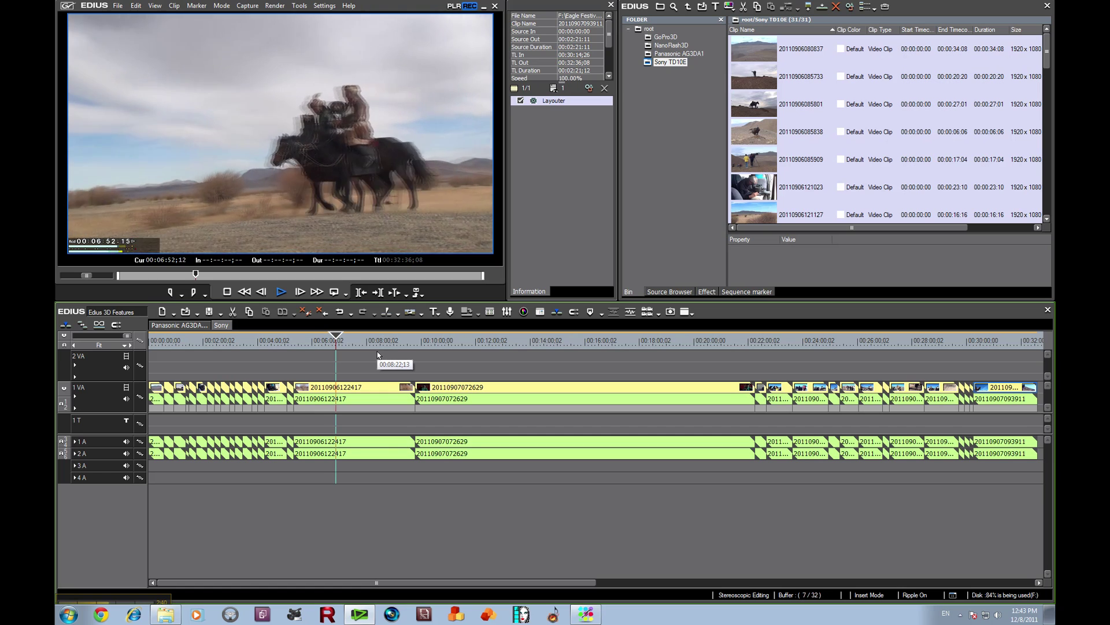
pyautogui.click(279, 291)
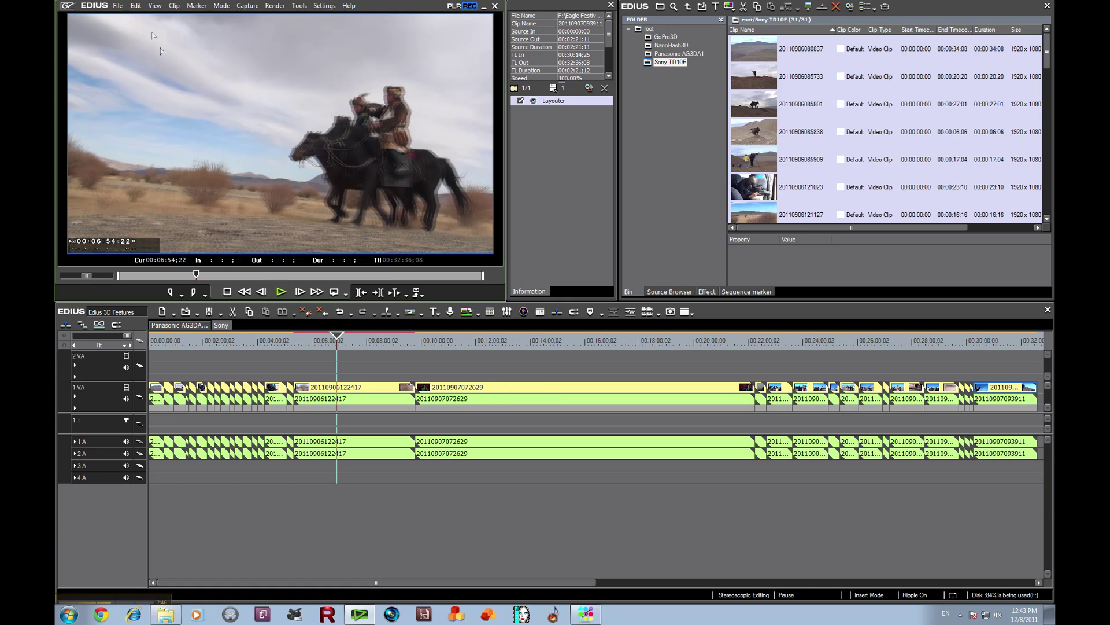
pyautogui.click(651, 29)
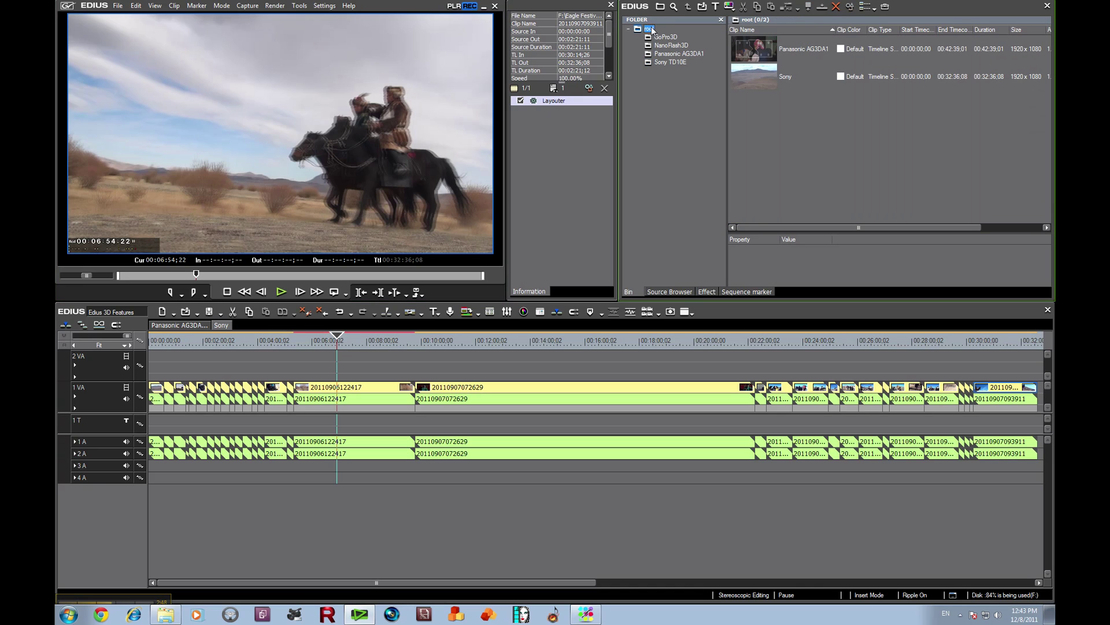
# Step: Create a third sequence and rename it from Sequence3 to NanoFlash3D in Sequence Settings
pyautogui.click(118, 6)
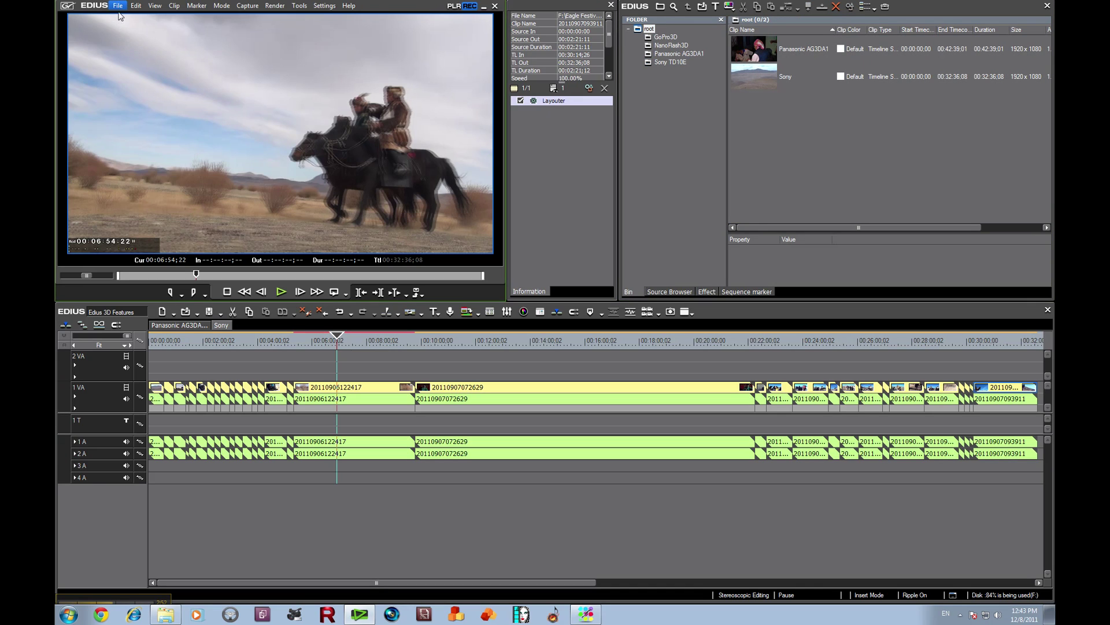
pyautogui.click(118, 7)
pyautogui.moveTo(118, 22)
pyautogui.click(243, 30)
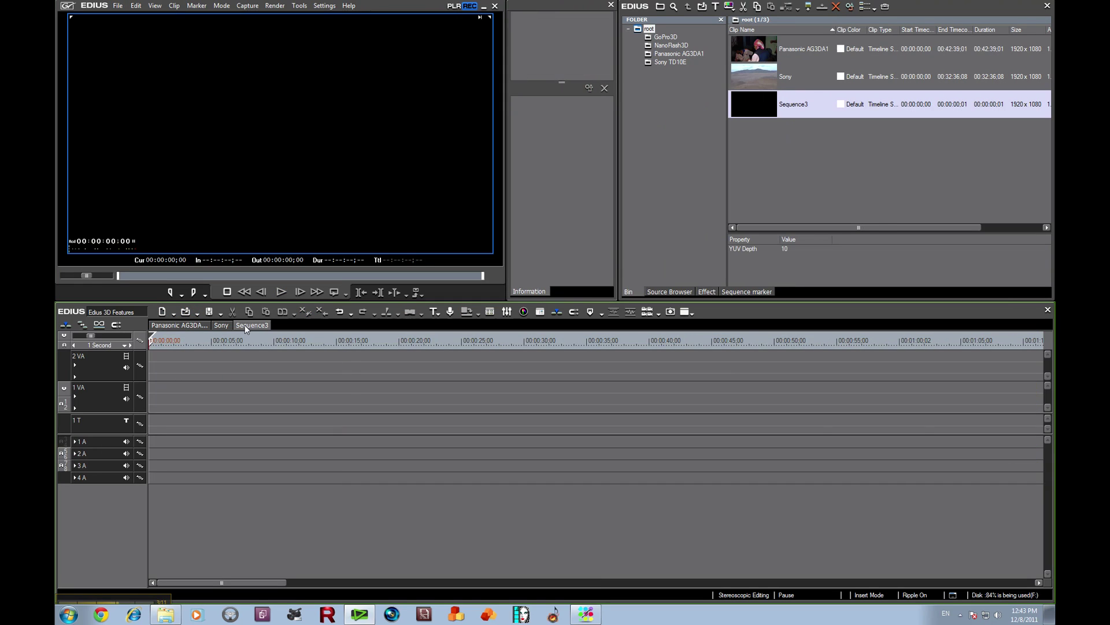
pyautogui.rightClick(244, 325)
pyautogui.click(263, 356)
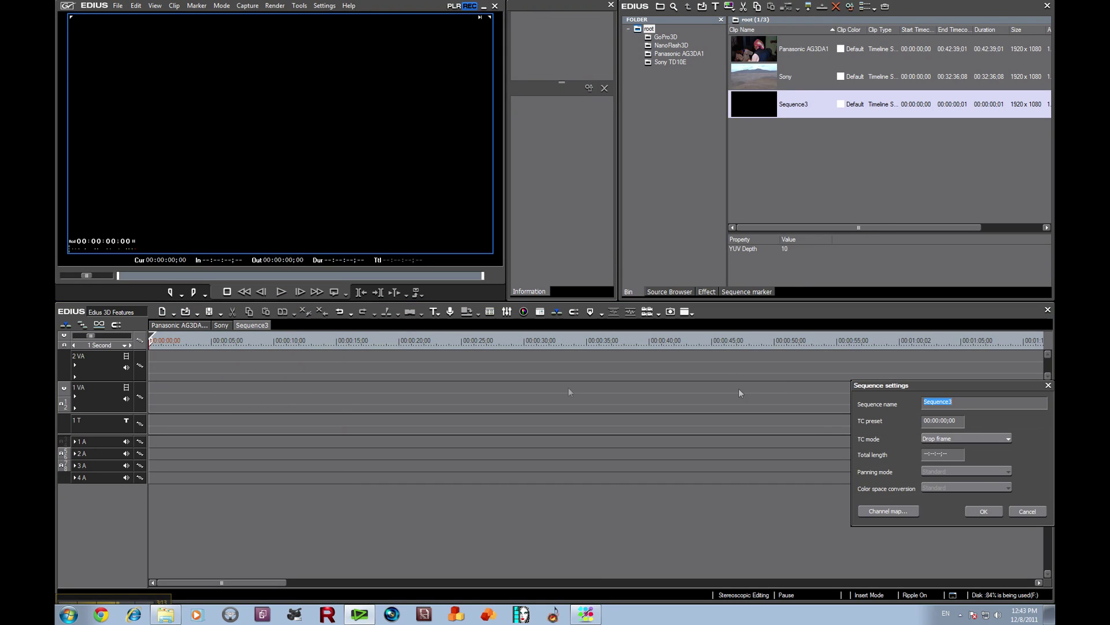
pyautogui.moveTo(958, 386); pyautogui.dragTo(489, 382)
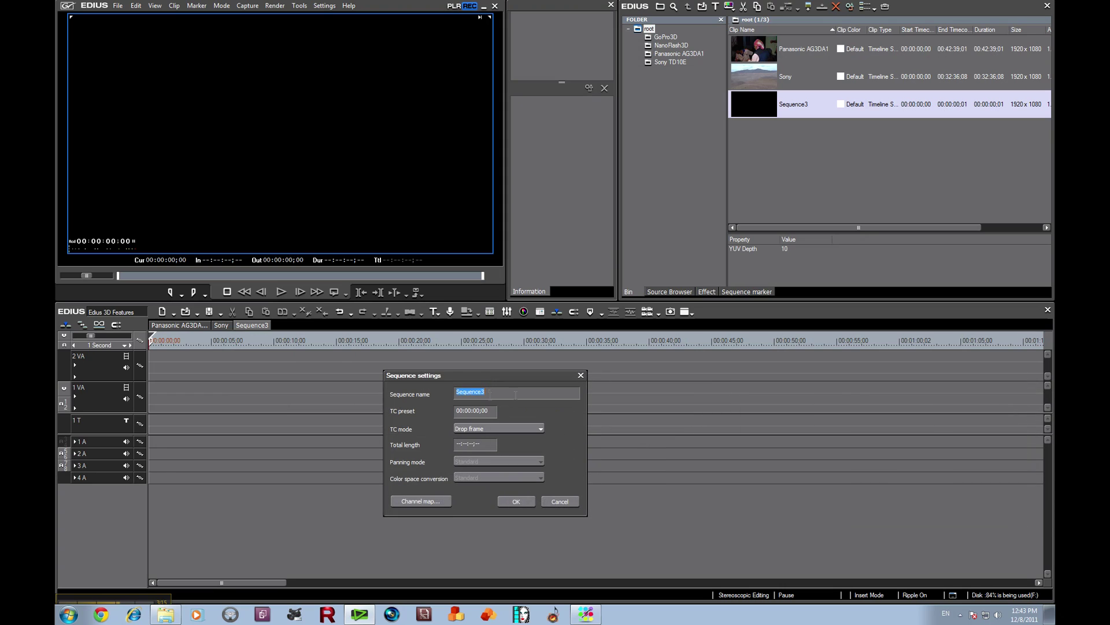
pyautogui.write('NanoFlash3D')
pyautogui.click(516, 502)
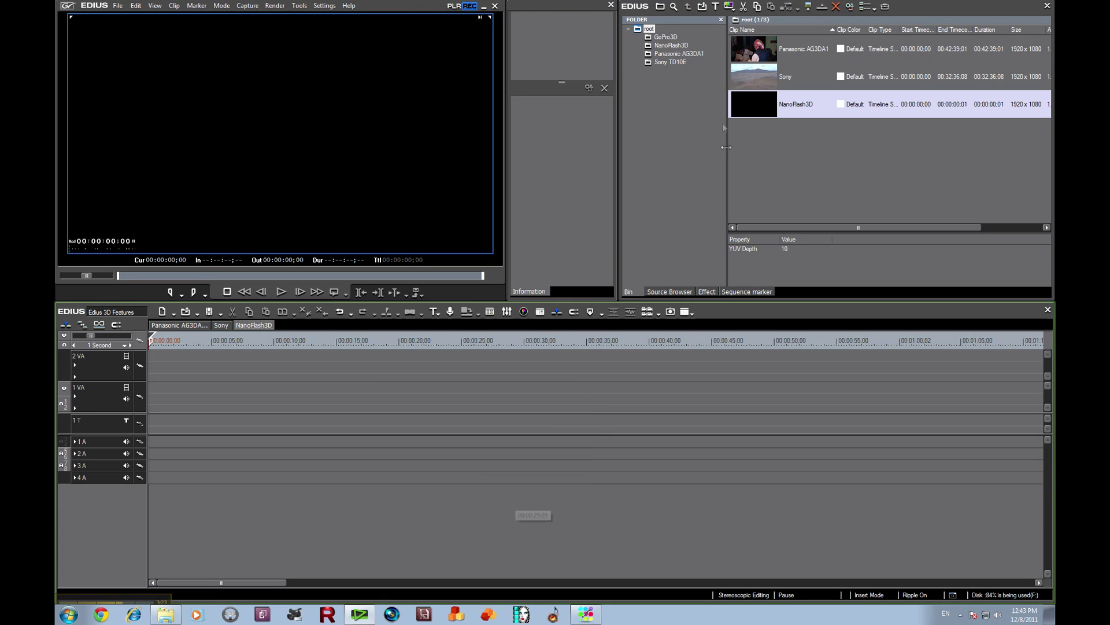
# Step: Import all 19 left-eye MXF clips from DAY 7 > Nano > SET 4 > LEFT into the NanoFlash3D bin
pyautogui.click(669, 45)
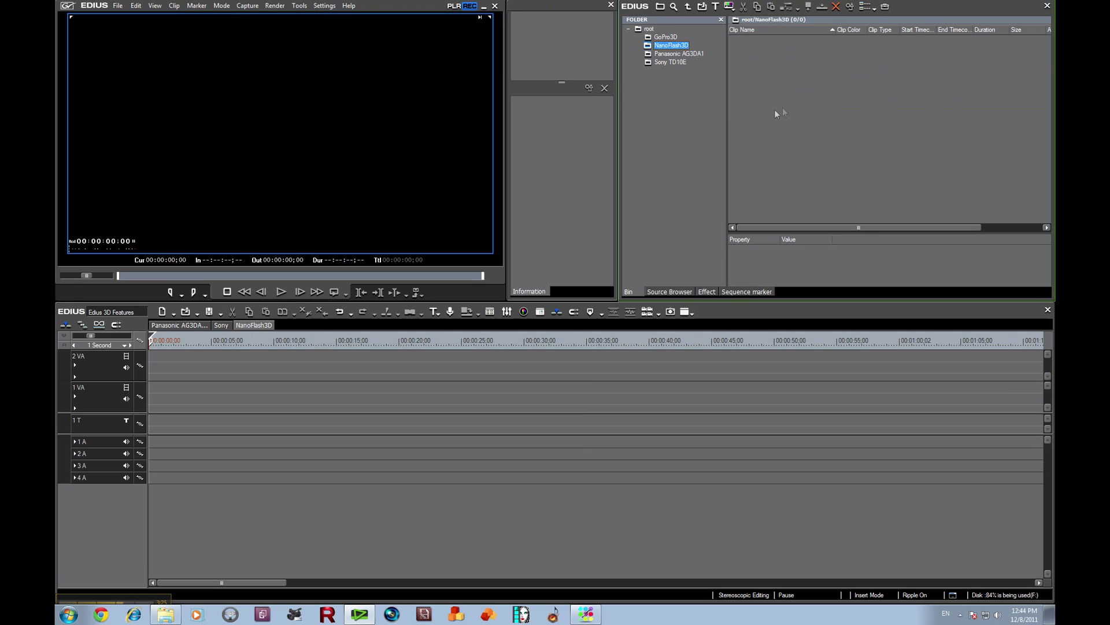
pyautogui.rightClick(785, 84)
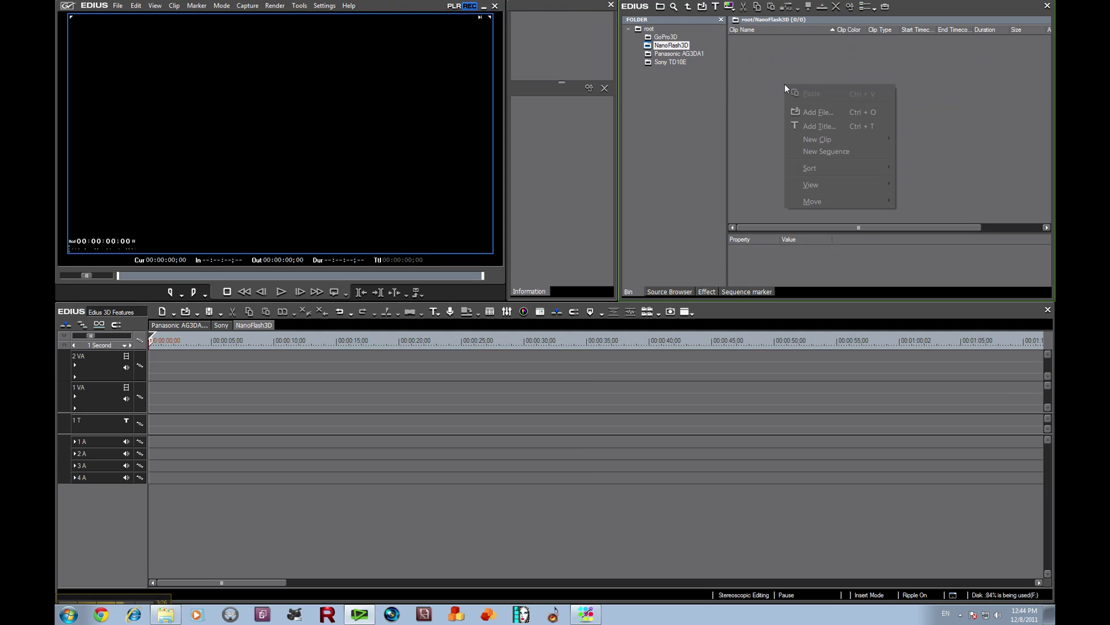
pyautogui.click(819, 112)
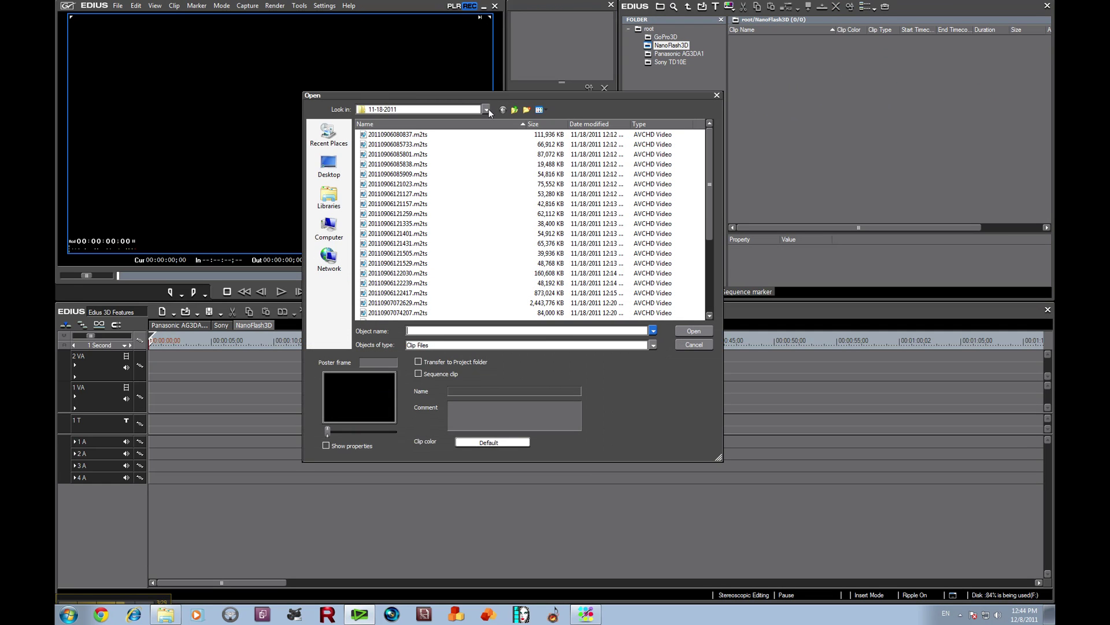
pyautogui.click(487, 110)
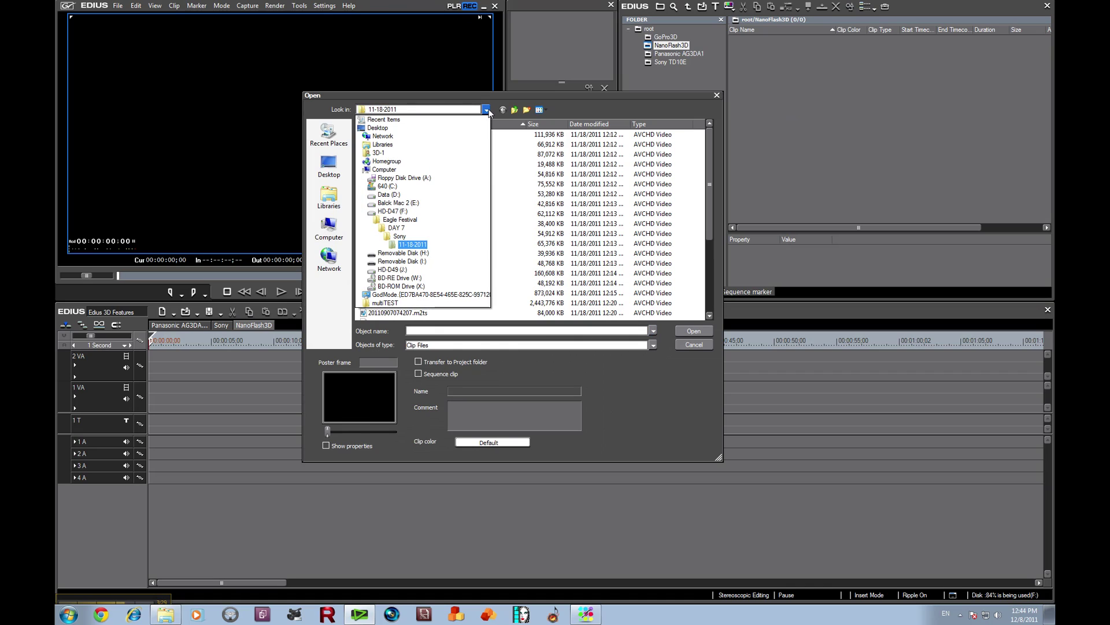
pyautogui.click(459, 228)
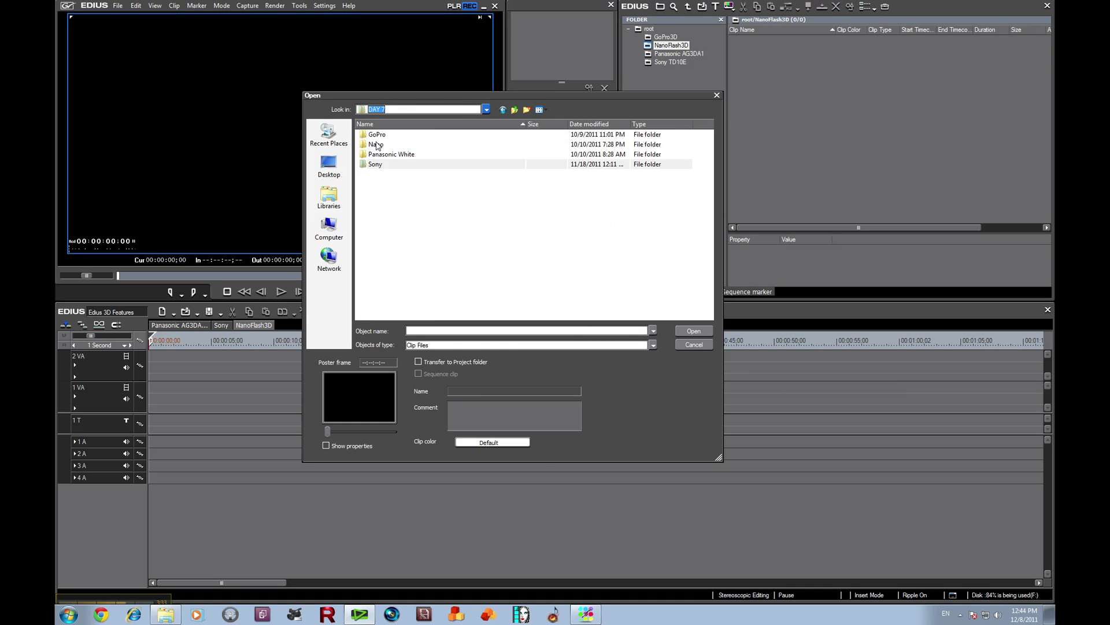
pyautogui.doubleClick(378, 145)
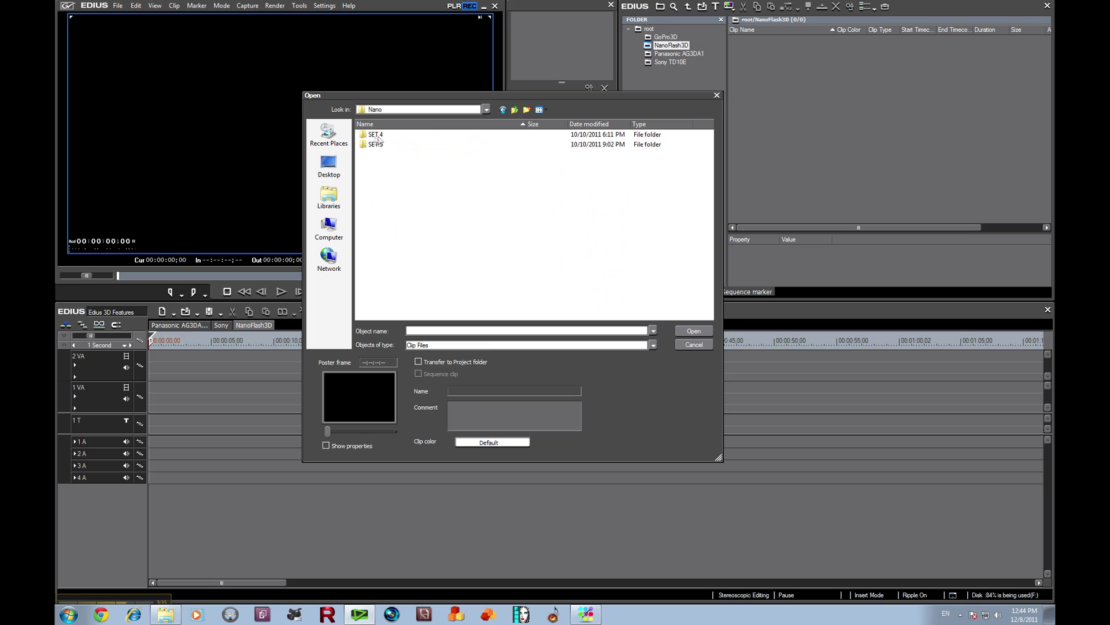
pyautogui.doubleClick(379, 136)
pyautogui.doubleClick(377, 136)
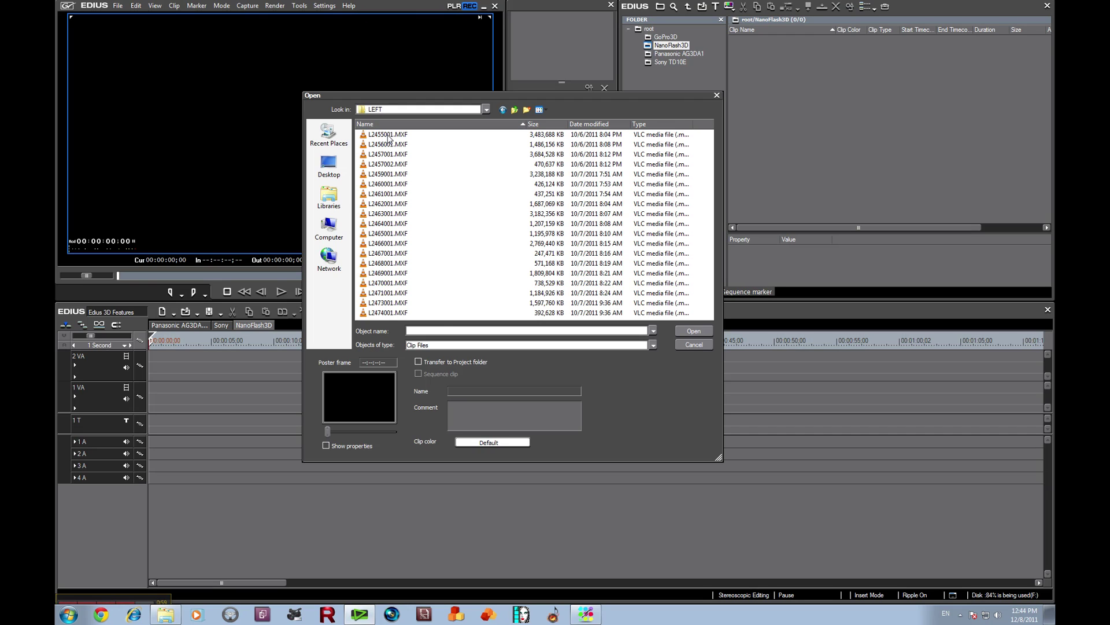
pyautogui.click(388, 134)
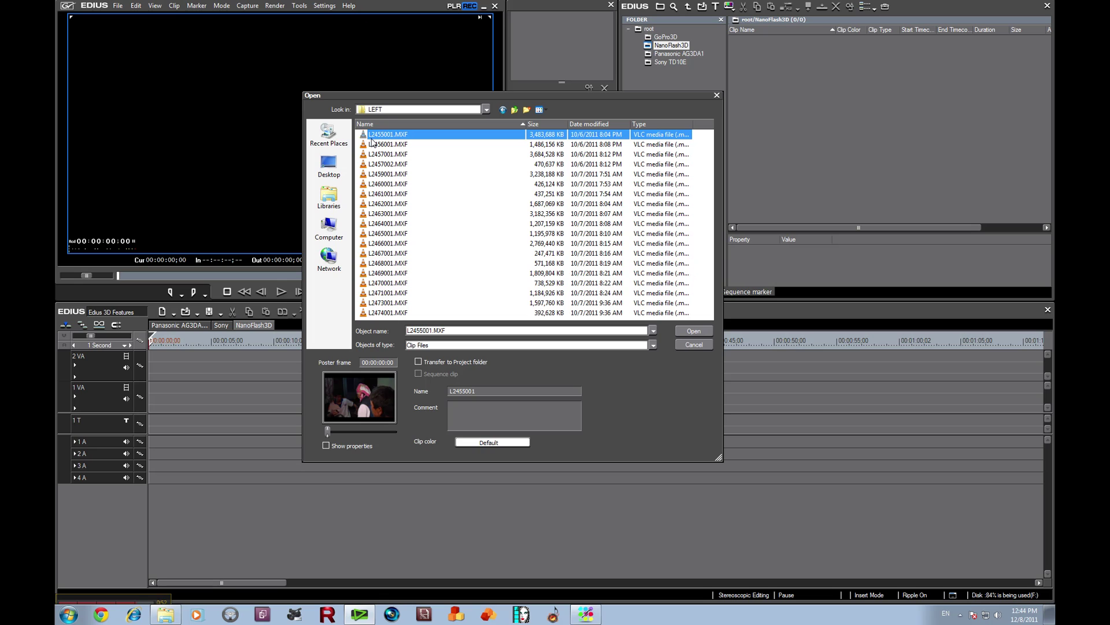
pyautogui.hotkey('ctrl', 'a')
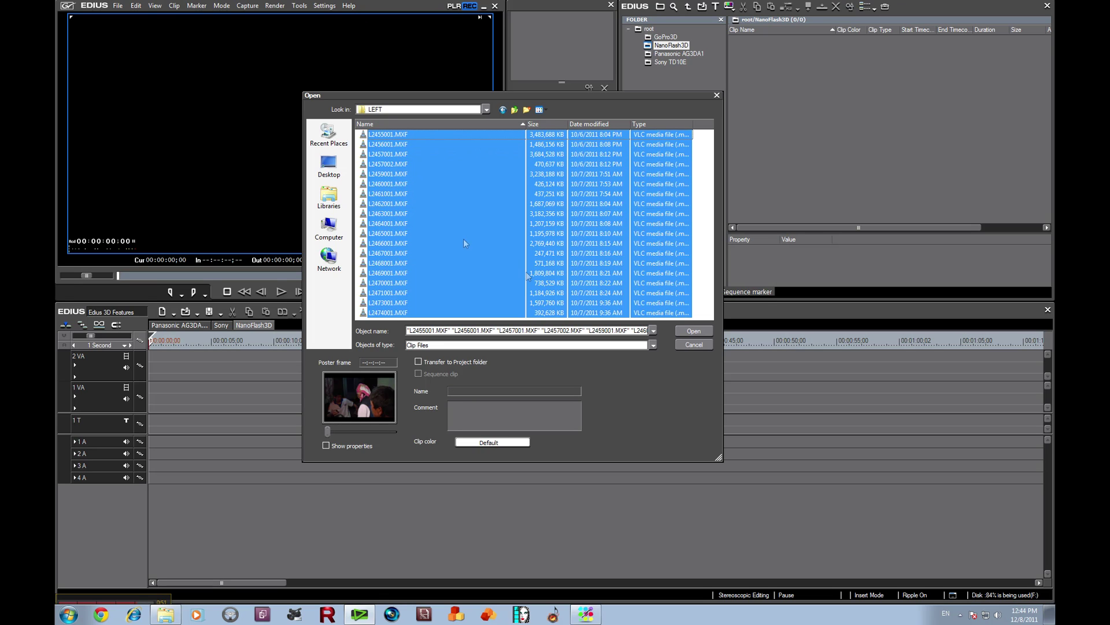
pyautogui.click(694, 331)
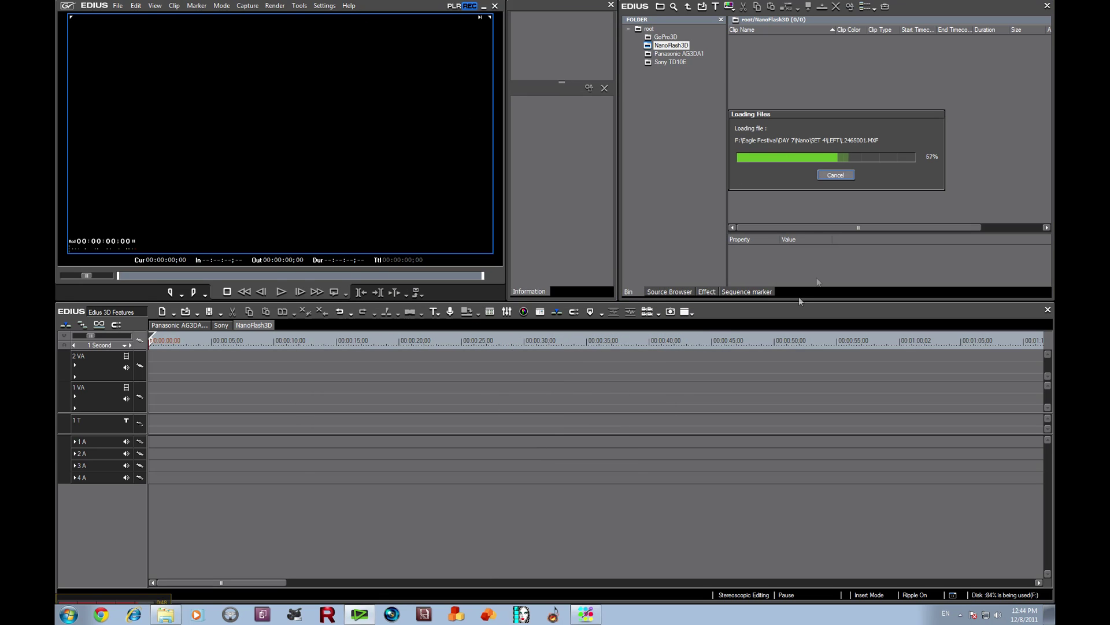
# Step: Switch the bin to Thumbnail (Large) view and start Add File for more clips
pyautogui.click(875, 7)
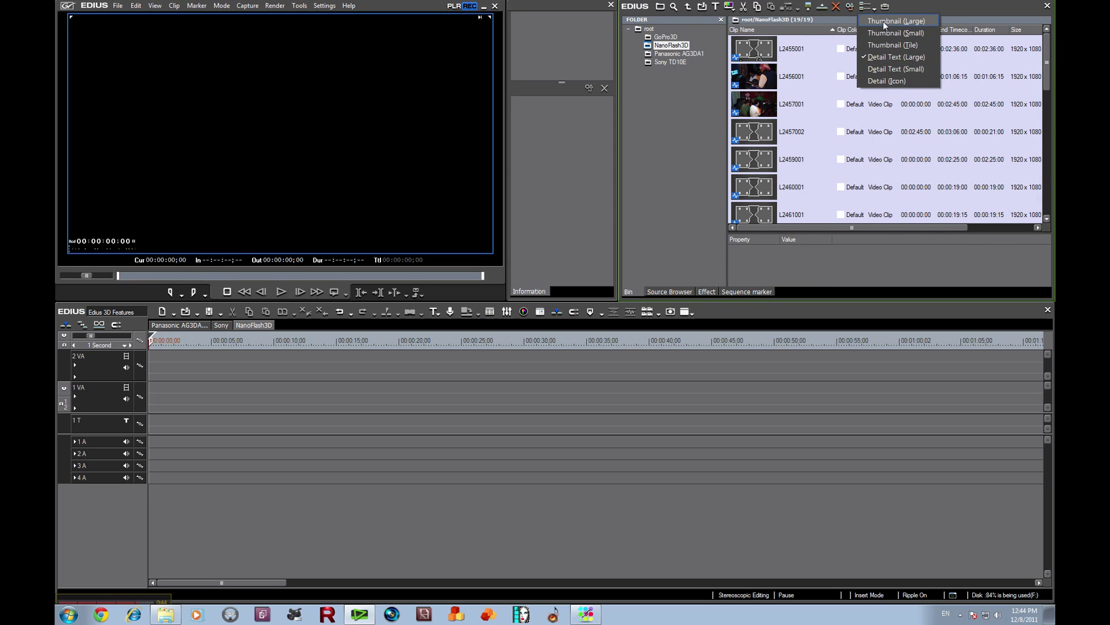
pyautogui.click(883, 22)
pyautogui.rightClick(1026, 97)
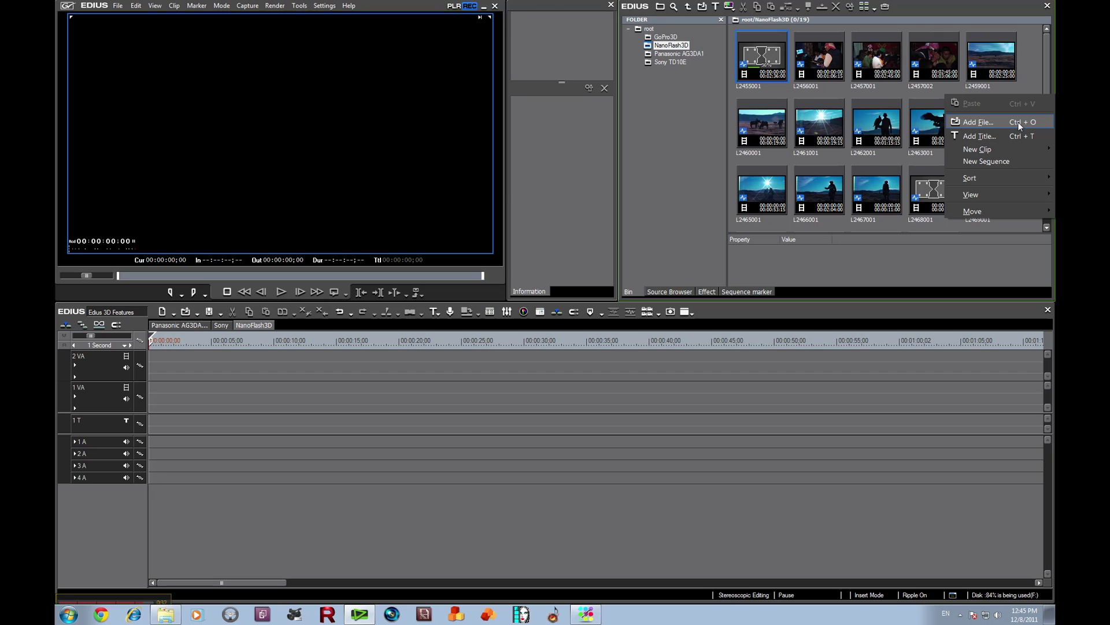
pyautogui.click(1018, 123)
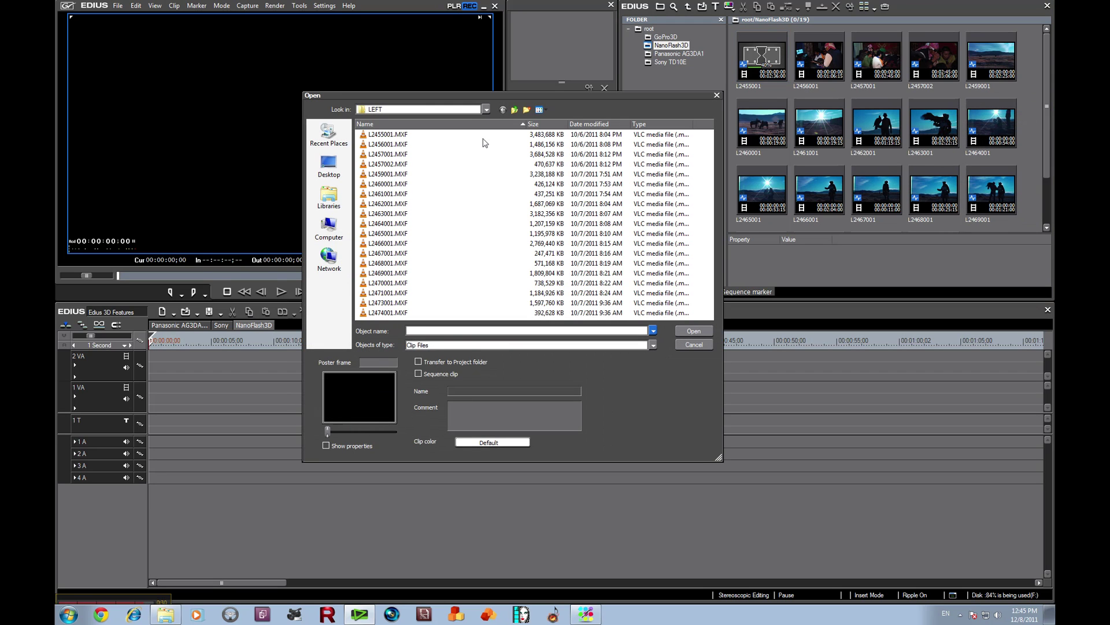
# Step: Import every right-eye MXF clip from SET 4 > RIGHT, starting with R2455001, bringing the bin to 38 clips
pyautogui.click(486, 110)
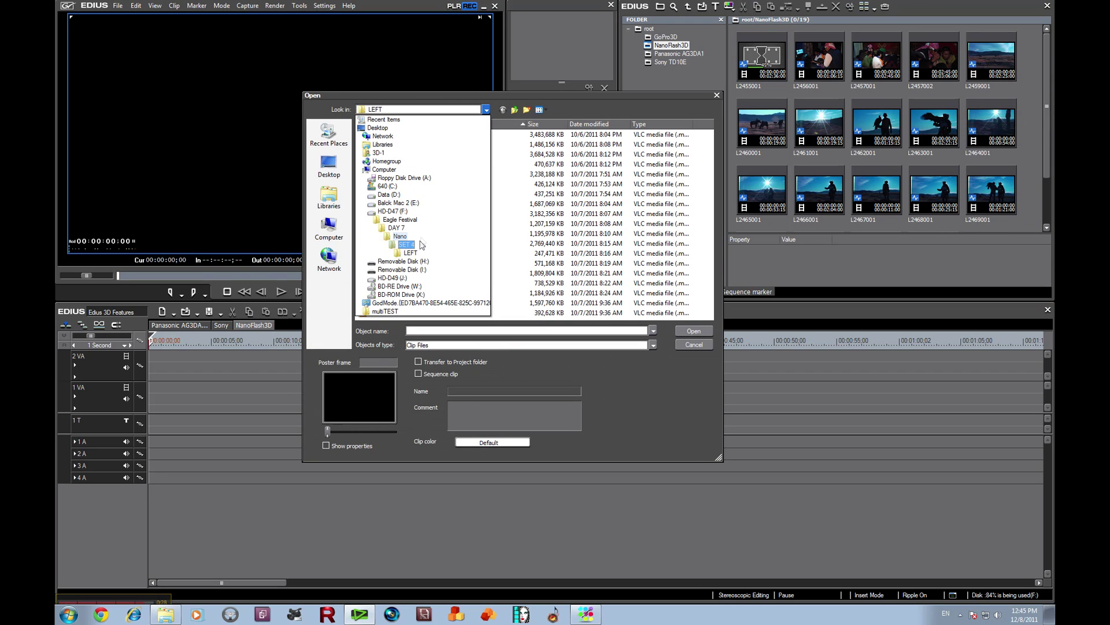
pyautogui.click(407, 244)
pyautogui.doubleClick(378, 144)
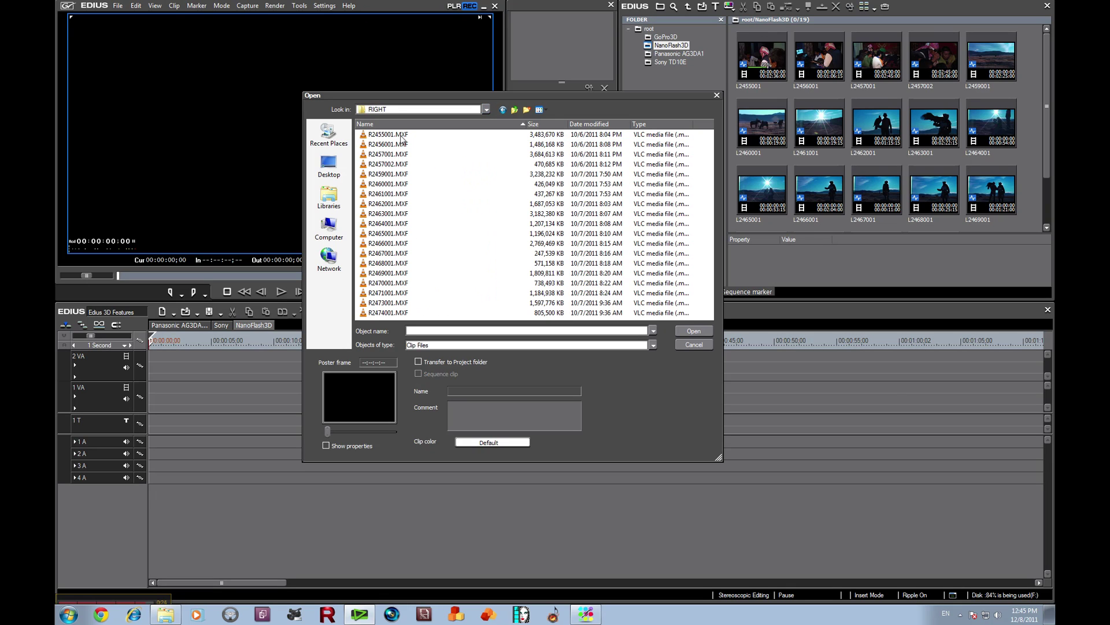
pyautogui.click(397, 135)
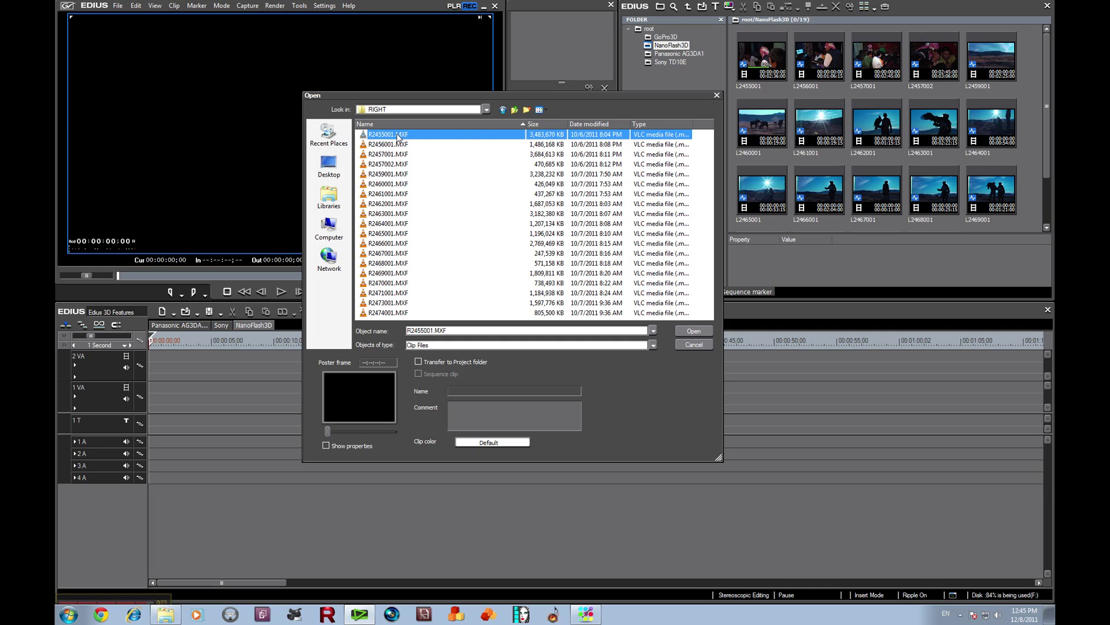
pyautogui.click(398, 134)
pyautogui.click(428, 142)
pyautogui.hotkey('ctrl', 'a')
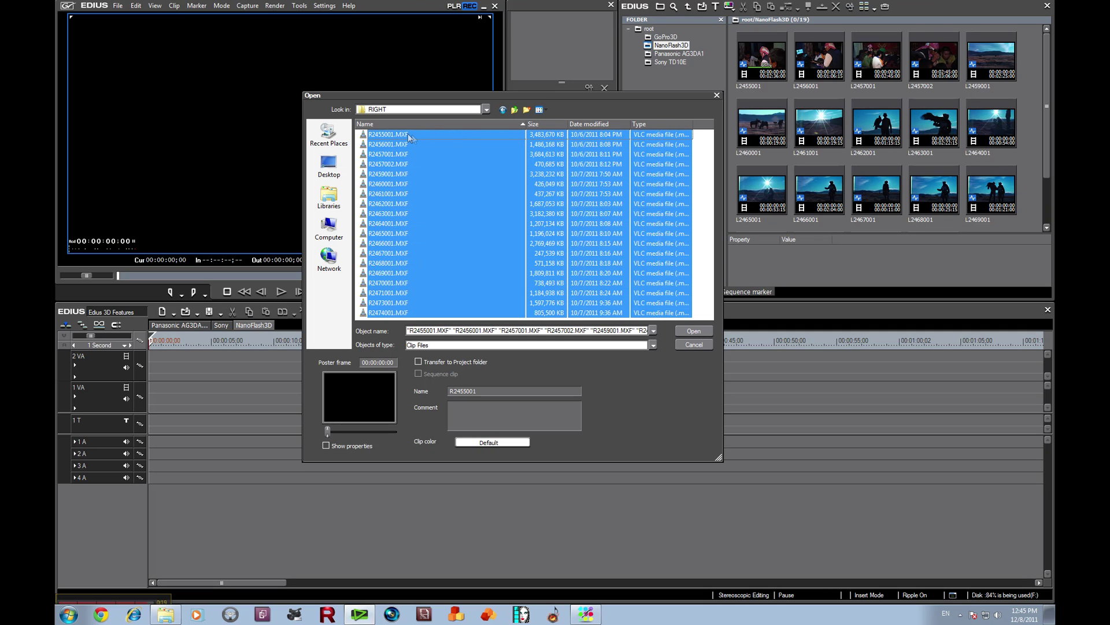
pyautogui.click(694, 330)
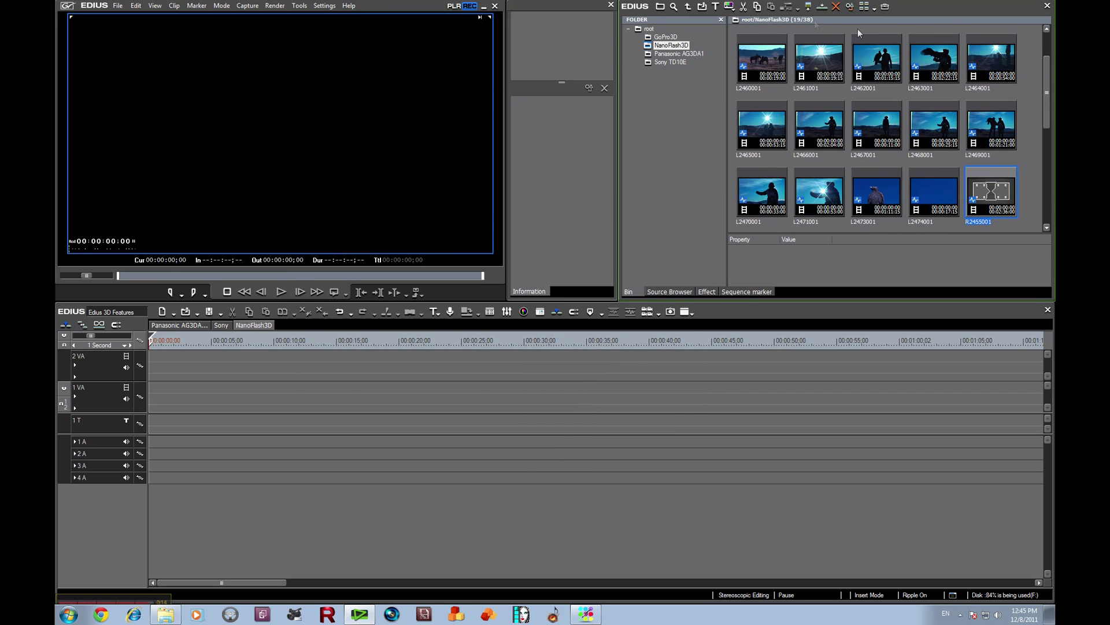
# Step: Show the bin as Detail Text (Large), sort by End Timecode, and select all clips
pyautogui.click(875, 7)
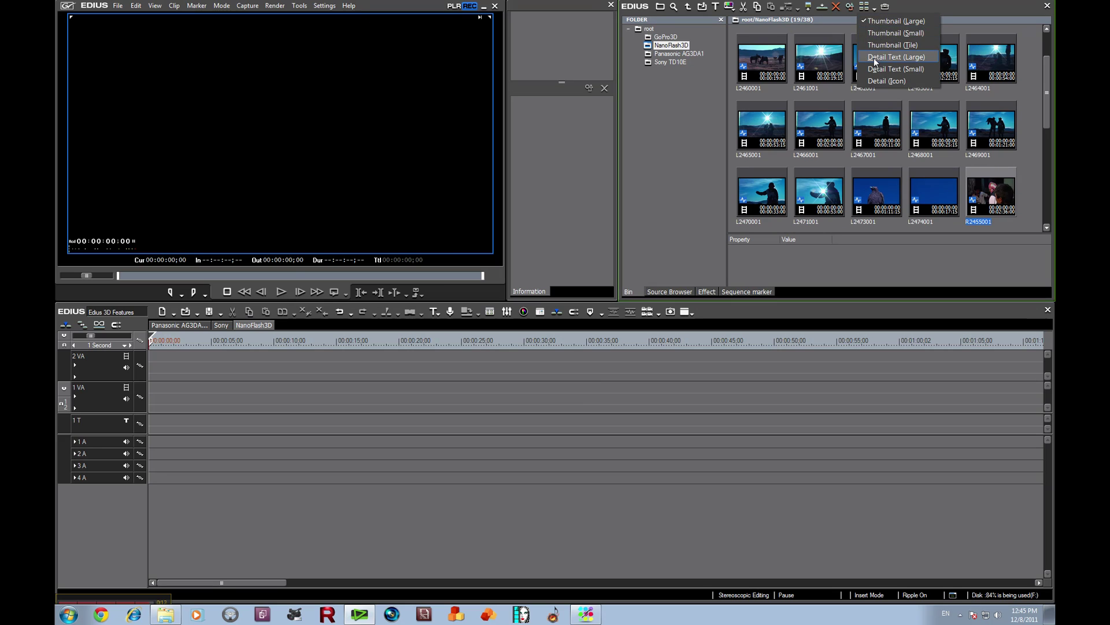
pyautogui.click(875, 58)
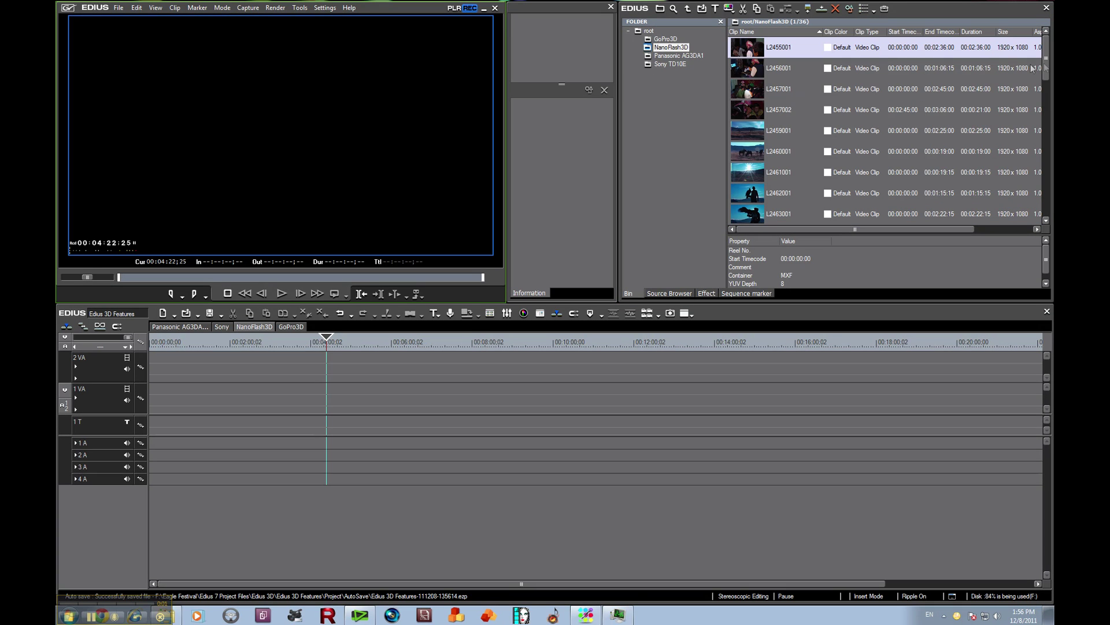
pyautogui.moveTo(1048, 49)
pyautogui.mouseDown()
pyautogui.moveTo(1049, 150)
pyautogui.moveTo(1051, 41)
pyautogui.mouseUp()
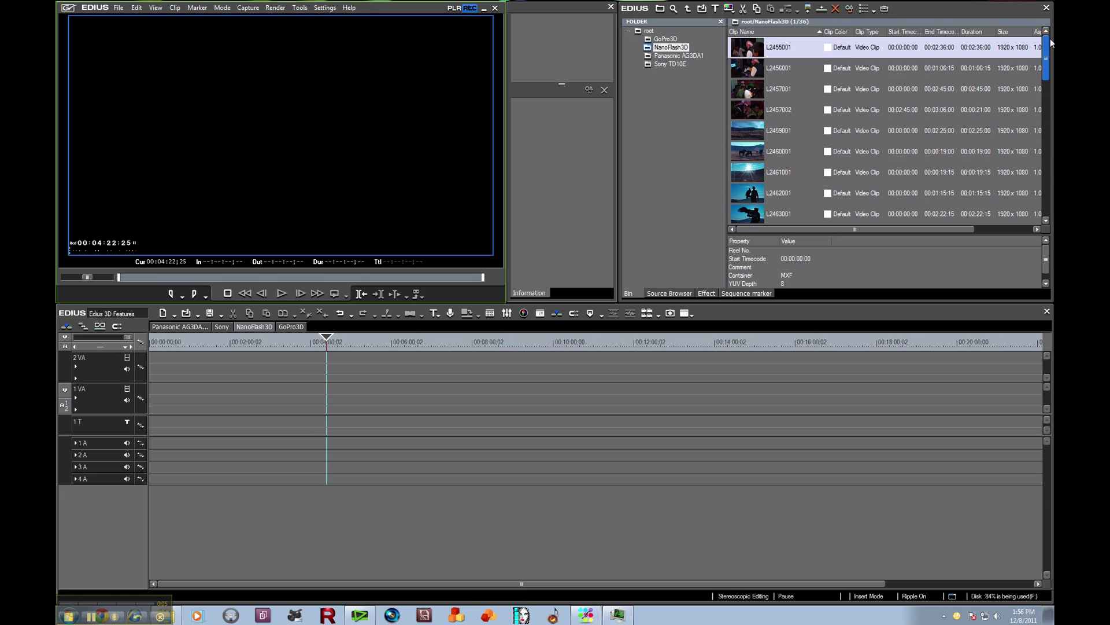
pyautogui.click(941, 33)
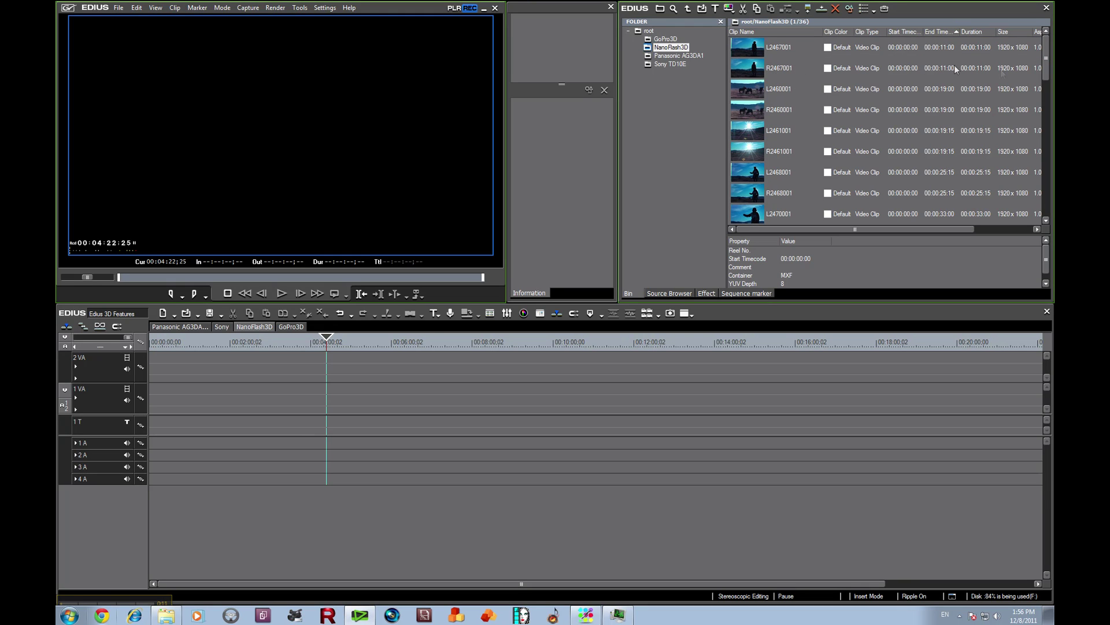
pyautogui.click(784, 46)
pyautogui.hotkey('ctrl', 'a')
# Step: Pair the selected clips as stereoscopic, checking the L2460001/R2460001 pair at 00:00:07:16 and 00:00:15:02 before confirming
pyautogui.rightClick(784, 46)
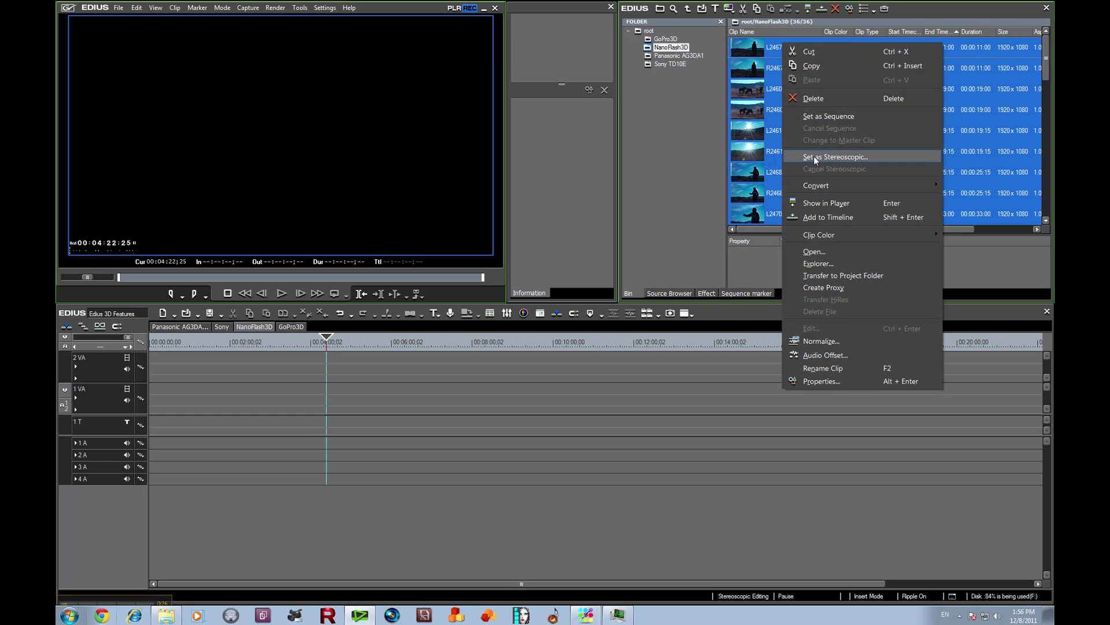
pyautogui.click(814, 156)
pyautogui.click(490, 190)
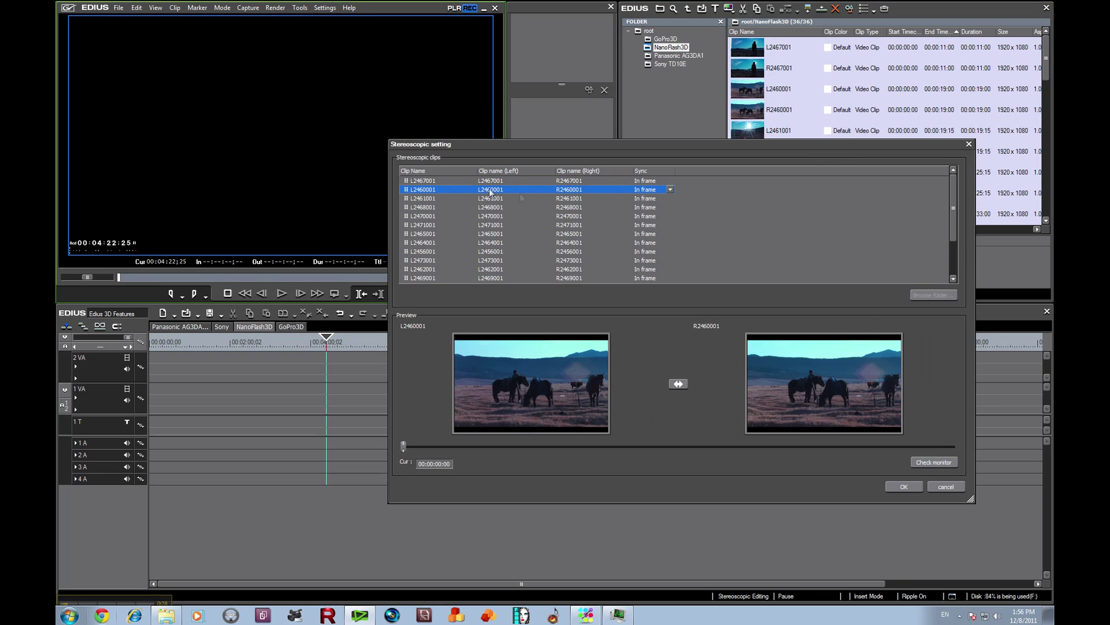
pyautogui.moveTo(581, 449); pyautogui.dragTo(620, 446)
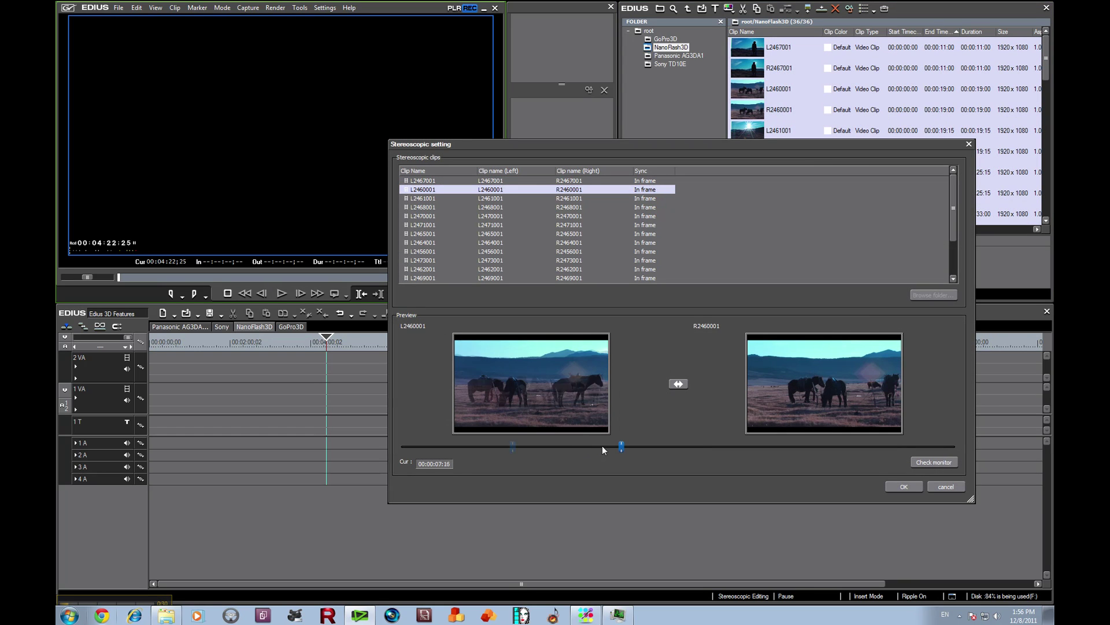
pyautogui.click(934, 462)
pyautogui.click(818, 449)
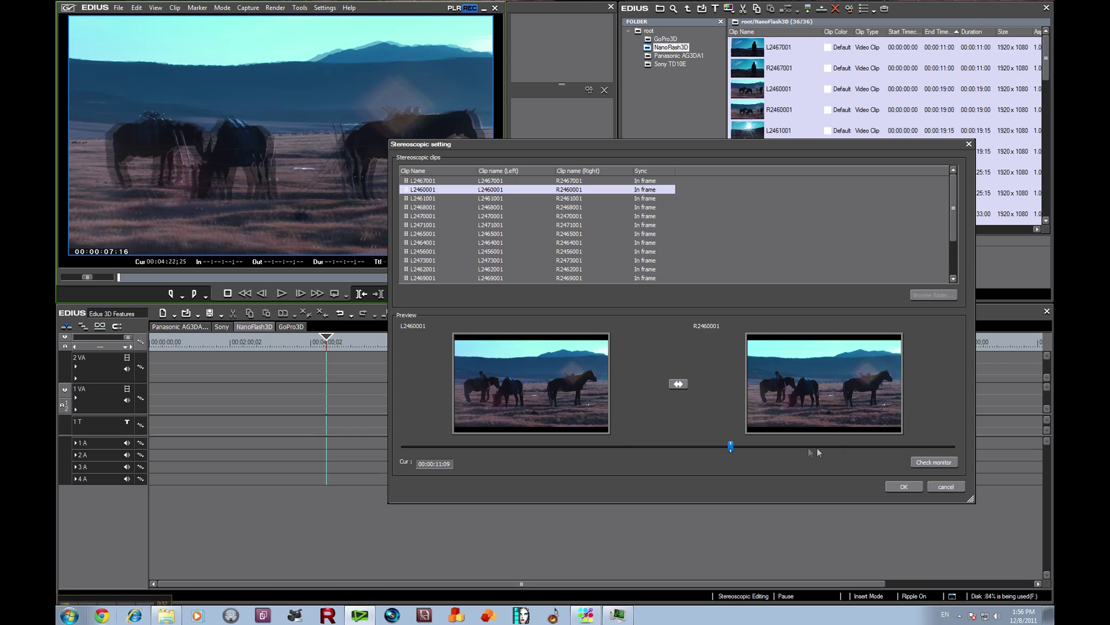
pyautogui.click(917, 463)
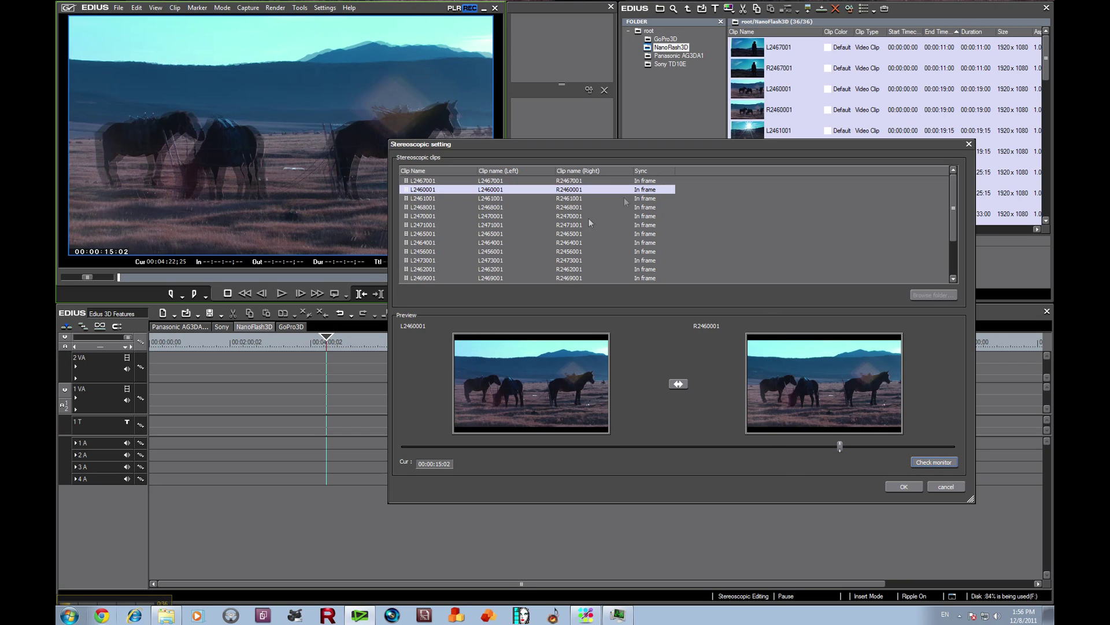
pyautogui.click(904, 487)
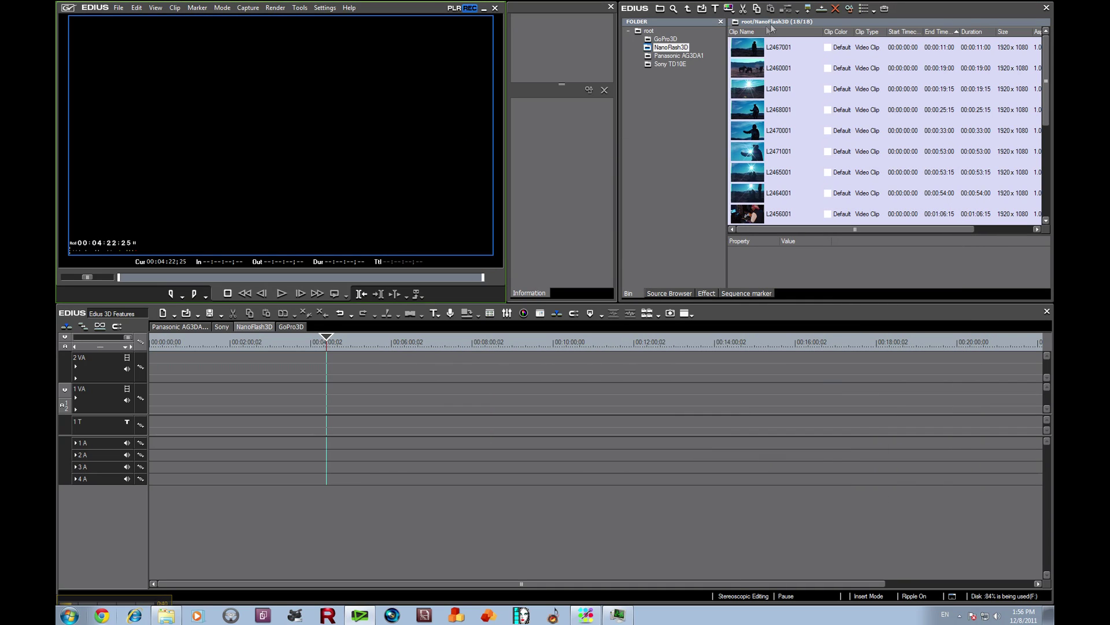
# Step: Add the 18 stereoscopic clips to the 1VA track from the sequence start and mute its audio
pyautogui.moveTo(327, 341); pyautogui.dragTo(142, 347)
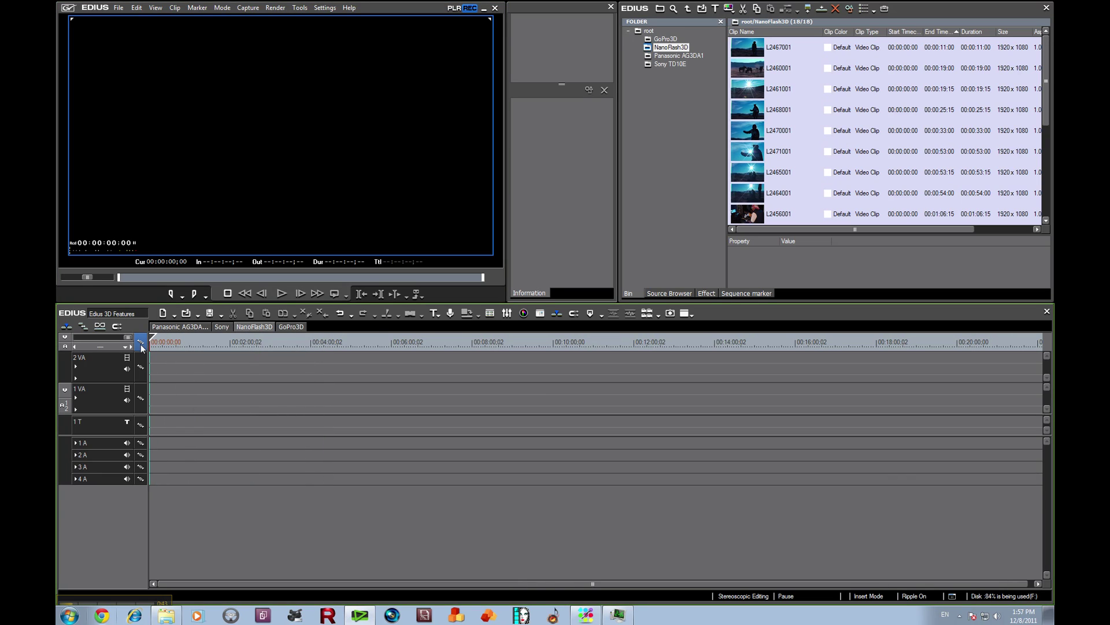
pyautogui.click(822, 10)
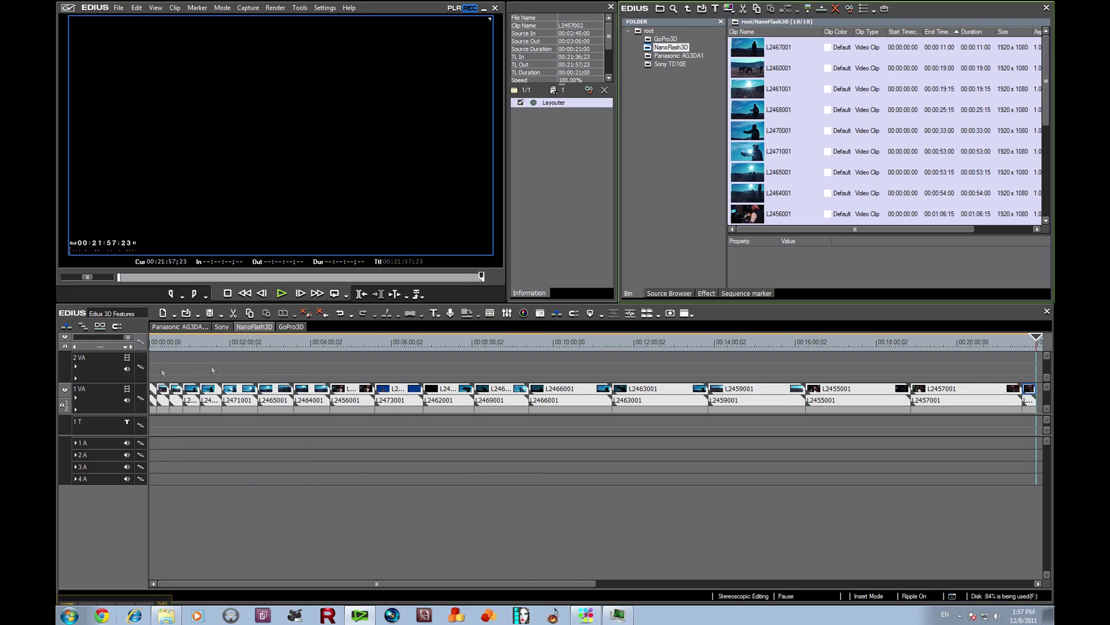
pyautogui.click(127, 400)
pyautogui.click(190, 342)
# Step: Scrub through the NanoFlash3D sequence, then play it back and pause
pyautogui.moveTo(193, 343); pyautogui.dragTo(430, 337)
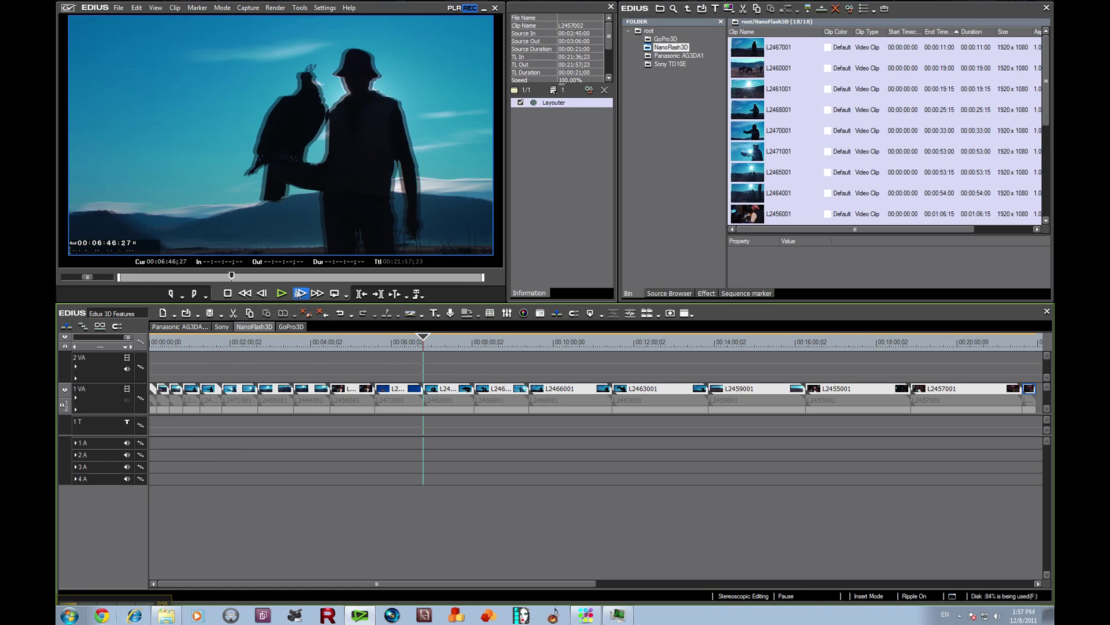
pyautogui.click(282, 294)
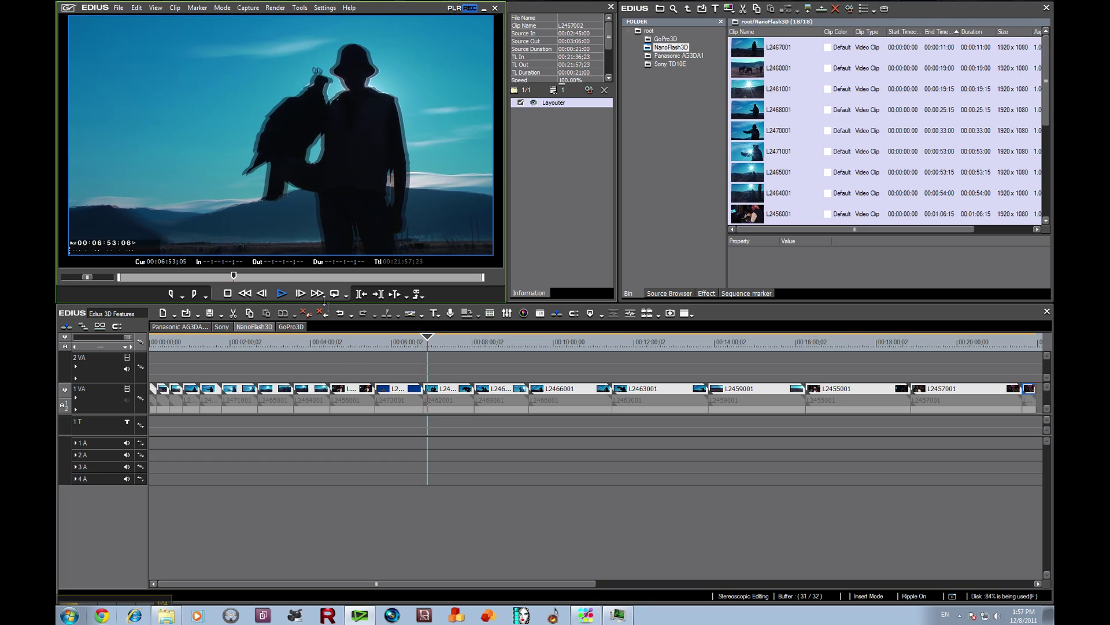
pyautogui.click(282, 295)
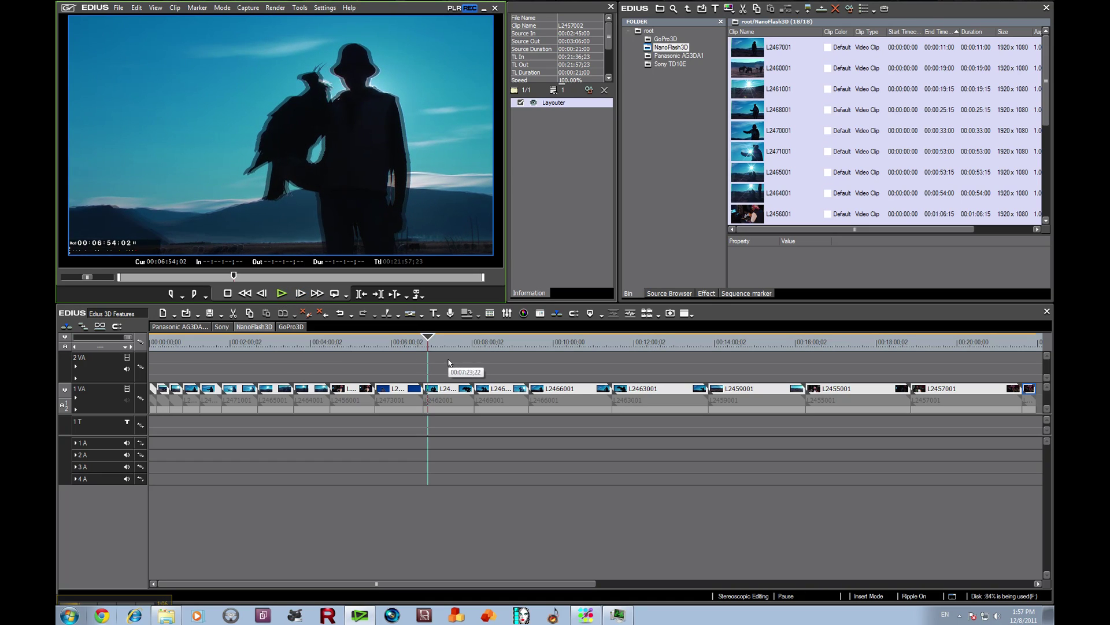